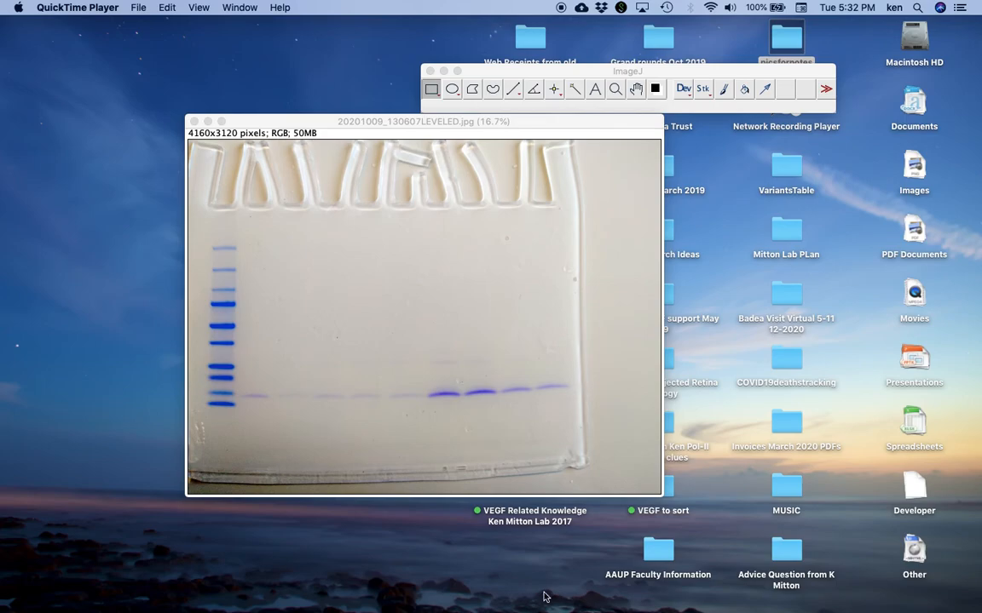
# Switch to ImageJ, convert the gel image from RGB colour to 8-bit grayscale and reposition its window.
pyautogui.moveTo(580, 600)
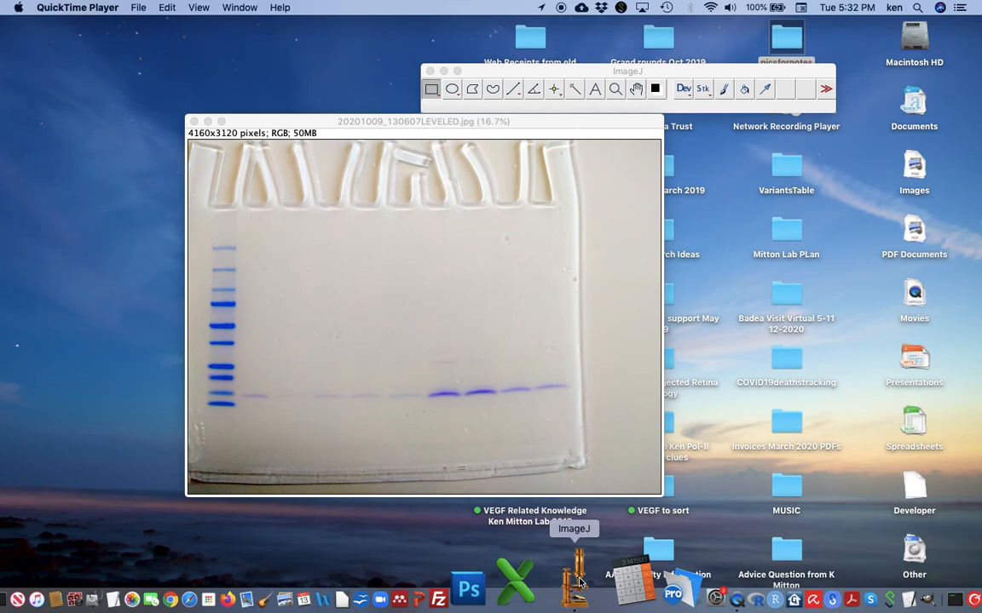
pyautogui.click(579, 582)
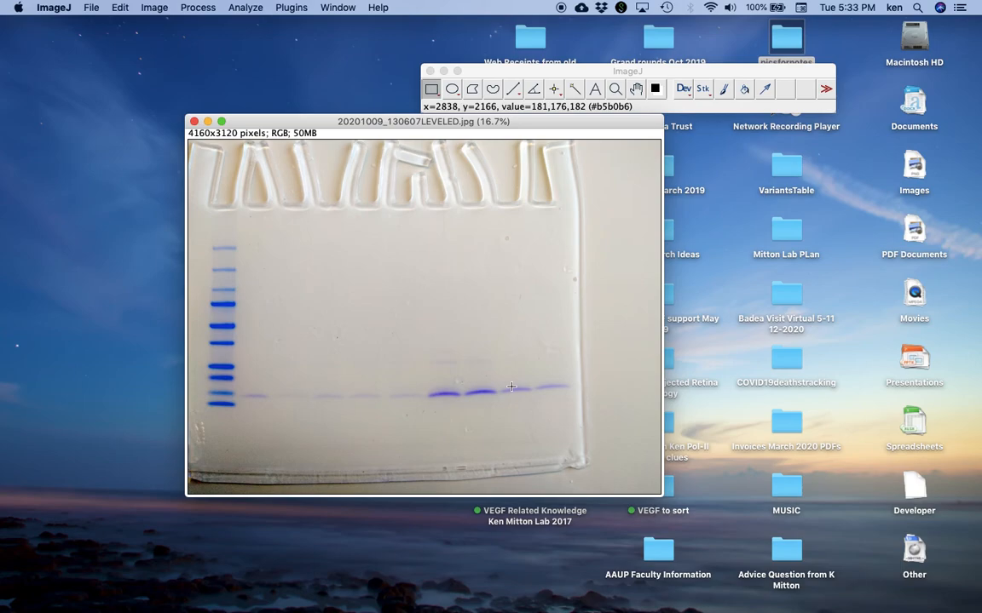
pyautogui.moveTo(553, 119)
pyautogui.mouseDown()
pyautogui.moveTo(532, 120)
pyautogui.moveTo(563, 118)
pyautogui.mouseUp()
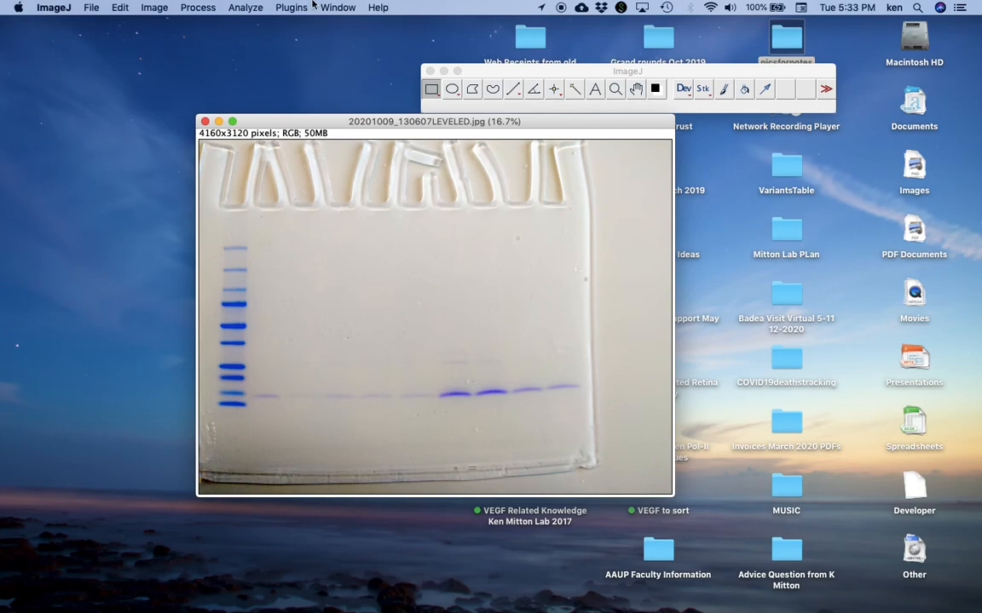
pyautogui.click(154, 8)
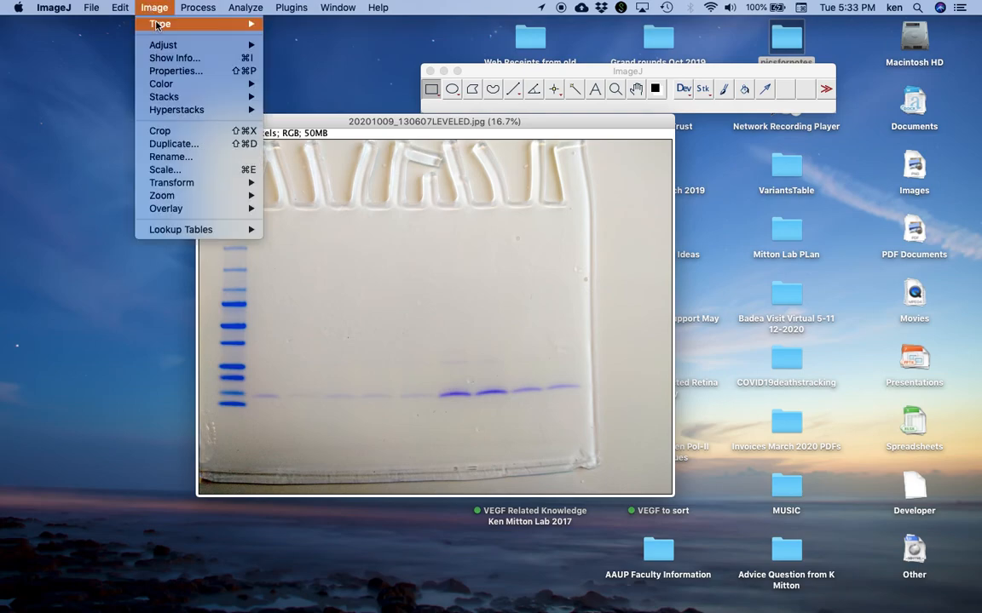
pyautogui.moveTo(159, 25)
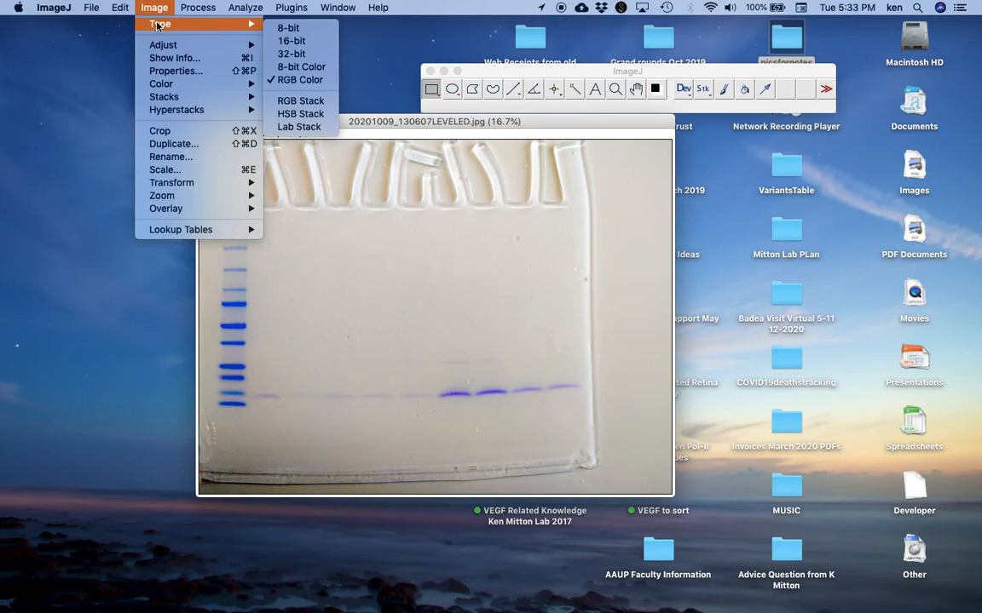
pyautogui.click(290, 28)
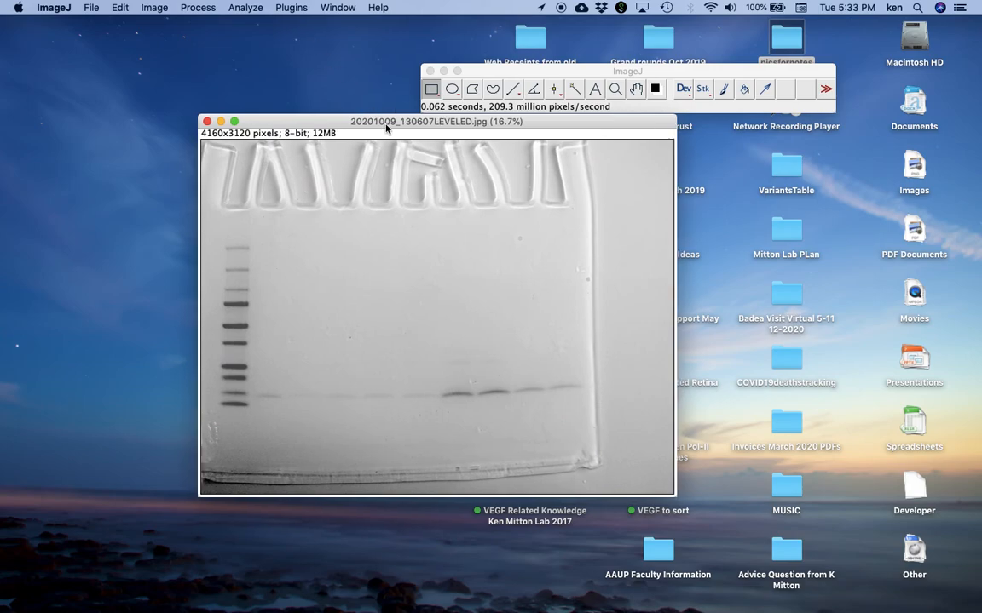
pyautogui.moveTo(380, 124); pyautogui.dragTo(463, 159)
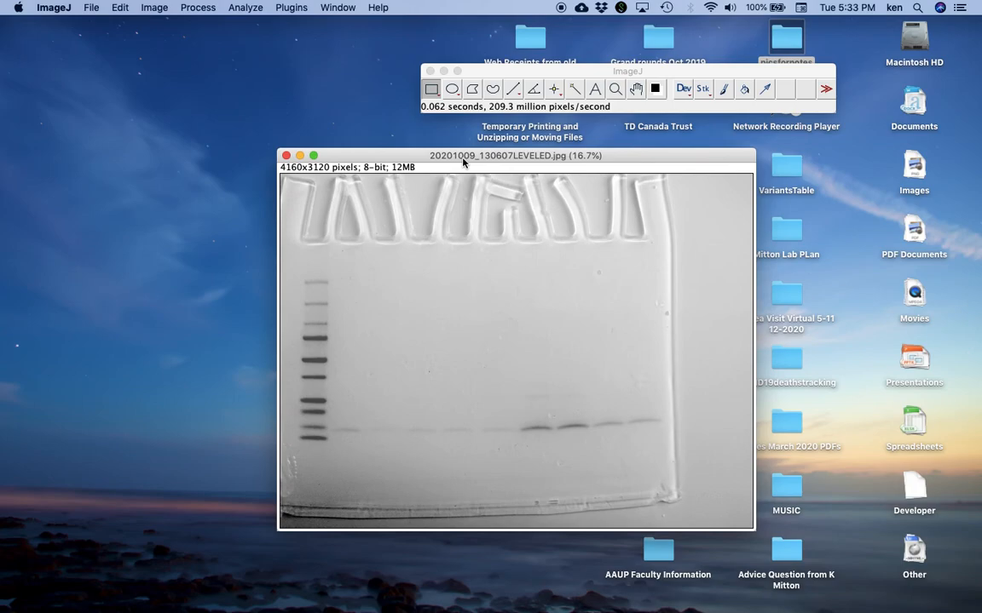
pyautogui.click(247, 7)
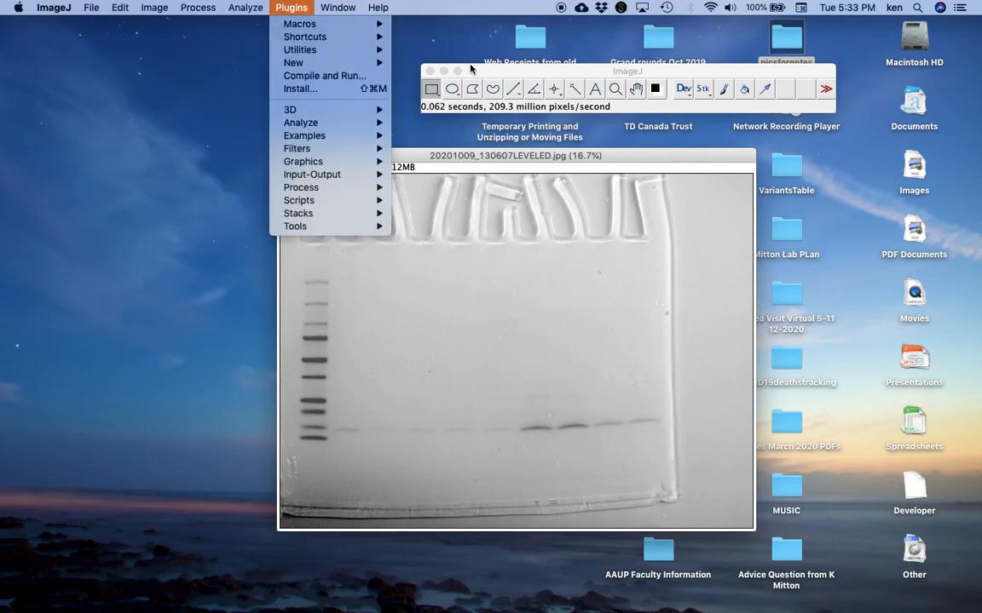
pyautogui.click(431, 66)
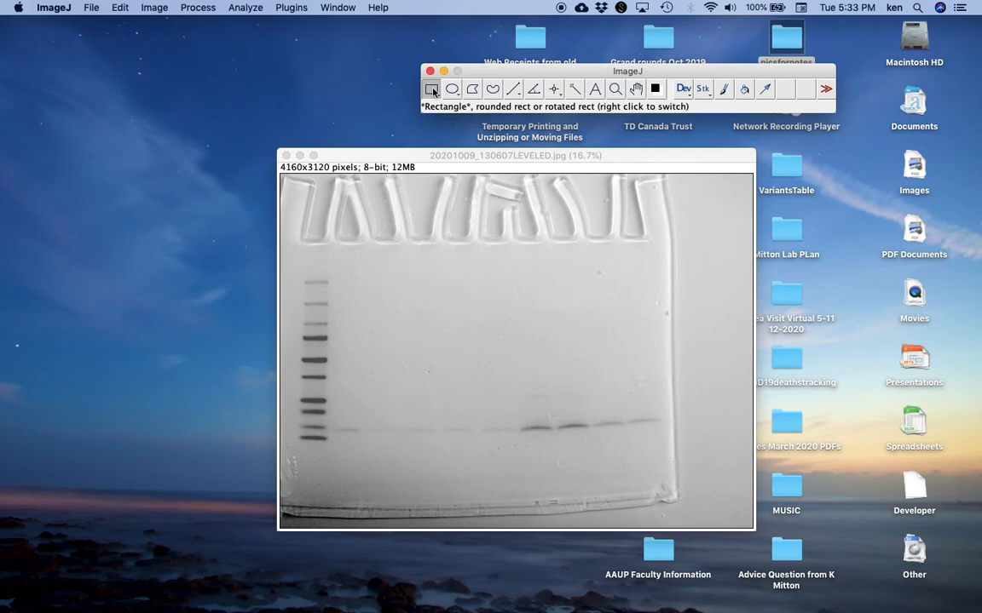
pyautogui.click(248, 8)
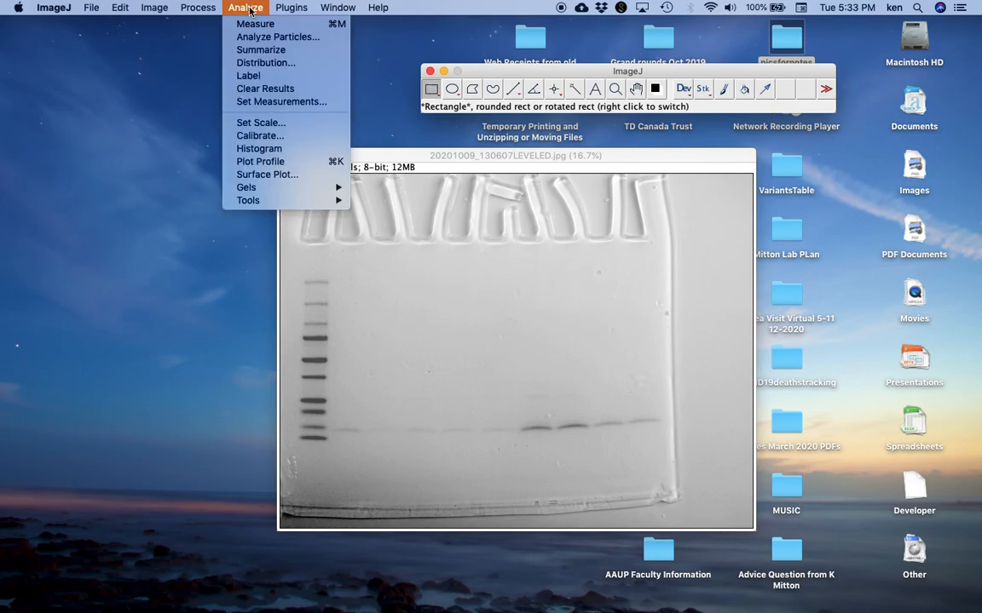
pyautogui.moveTo(259, 191)
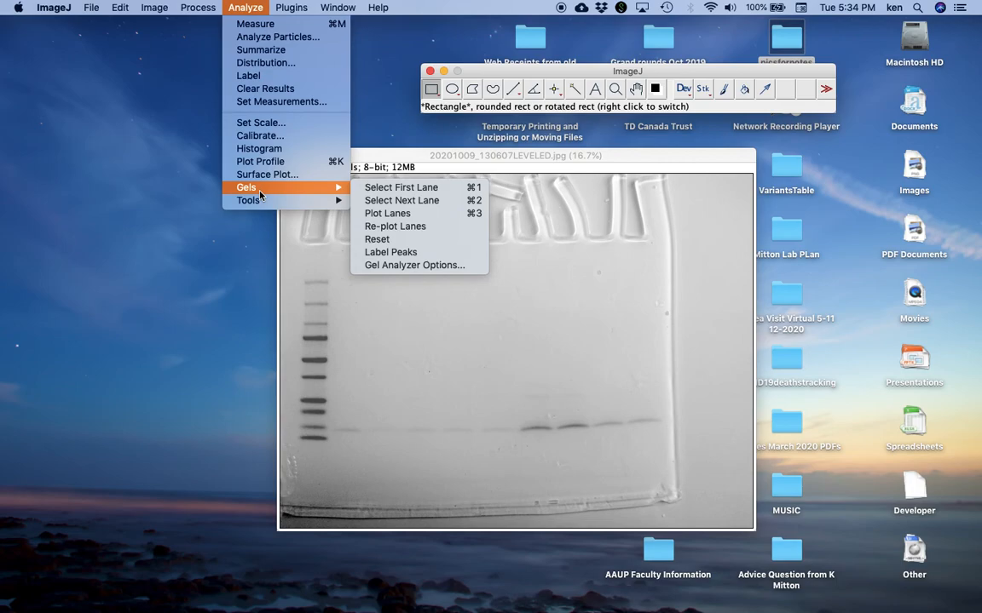
pyautogui.click(427, 155)
pyautogui.click(429, 155)
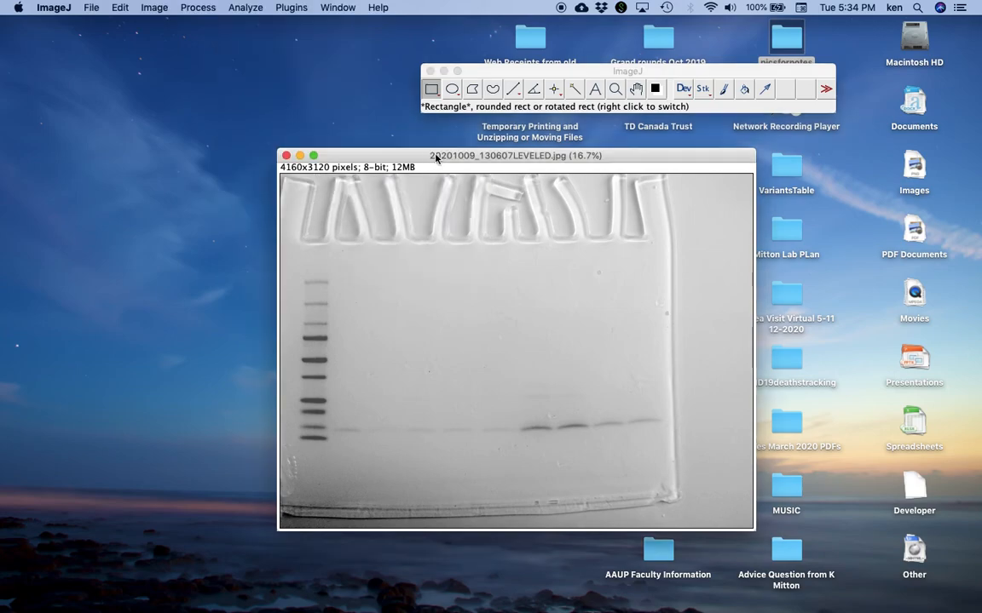
# Draw a rectangular selection about 305 by 552 pixels, place it over the faint band beside the ladder and set it as the first gel lane.
pyautogui.click(432, 90)
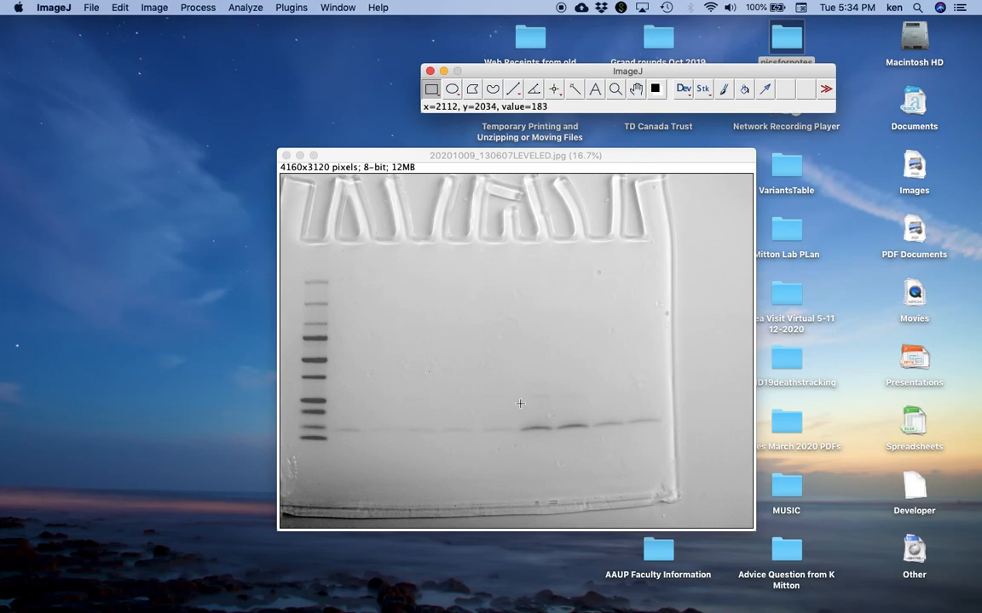
pyautogui.moveTo(516, 388)
pyautogui.mouseDown()
pyautogui.moveTo(557, 391)
pyautogui.moveTo(553, 455)
pyautogui.mouseUp()
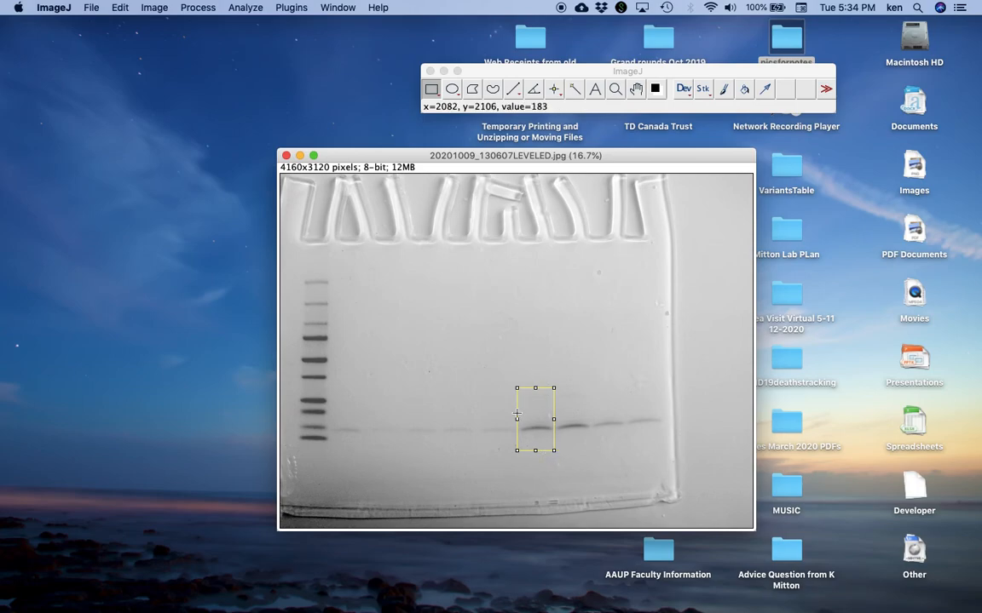
pyautogui.moveTo(526, 431); pyautogui.dragTo(347, 432)
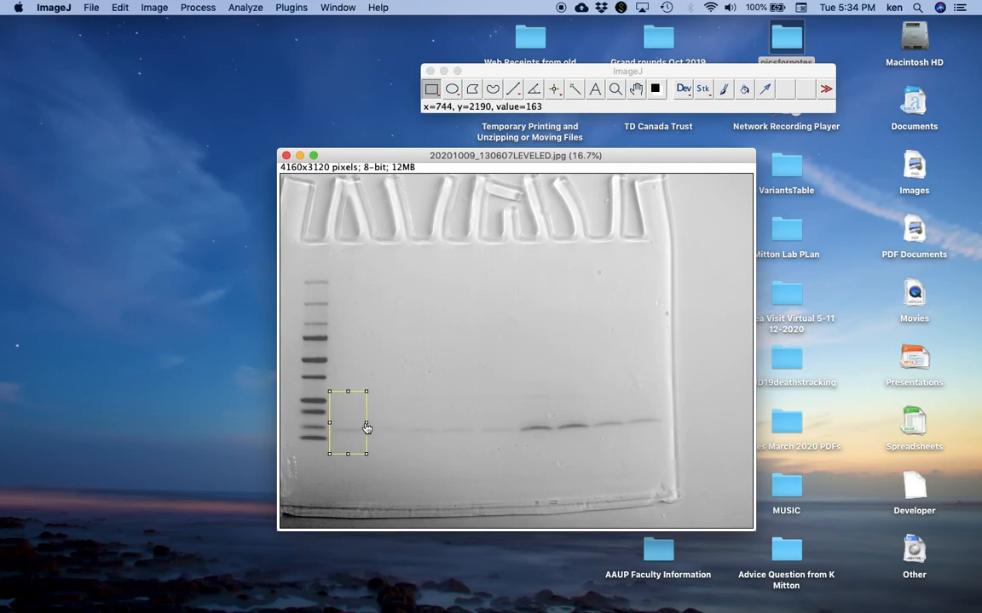
pyautogui.moveTo(331, 426); pyautogui.dragTo(349, 441)
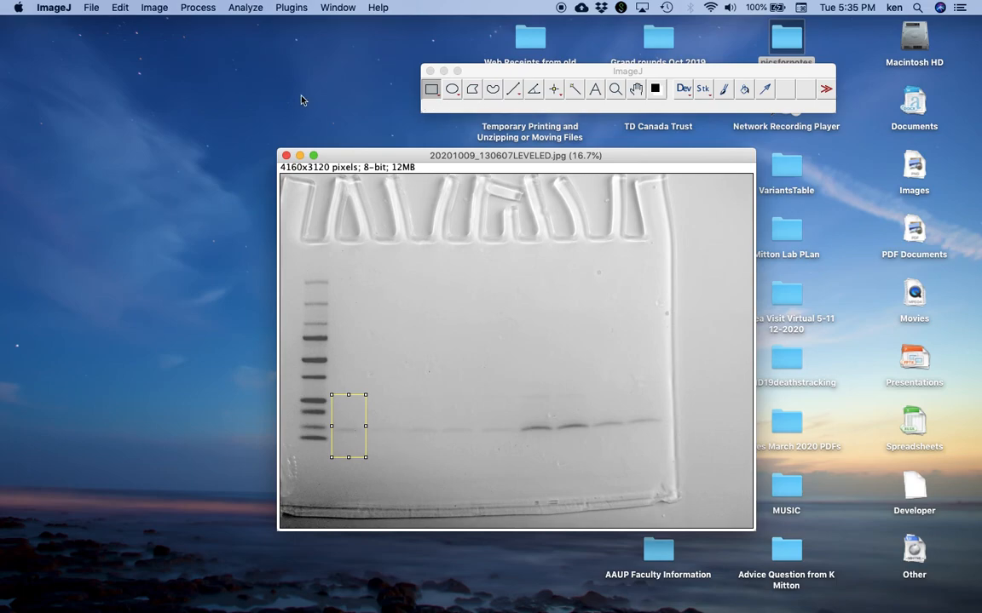
pyautogui.click(251, 10)
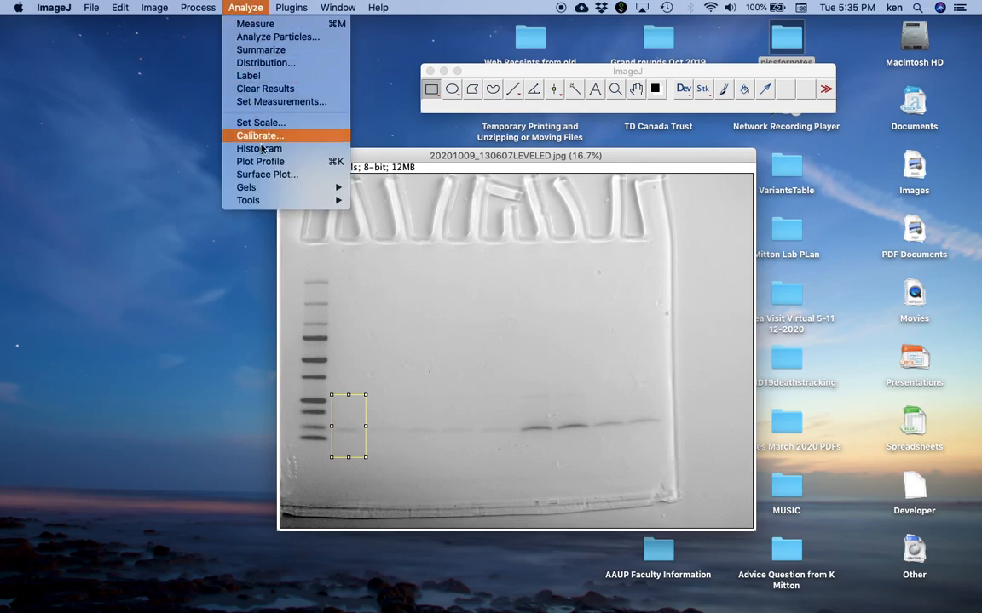
pyautogui.moveTo(266, 195)
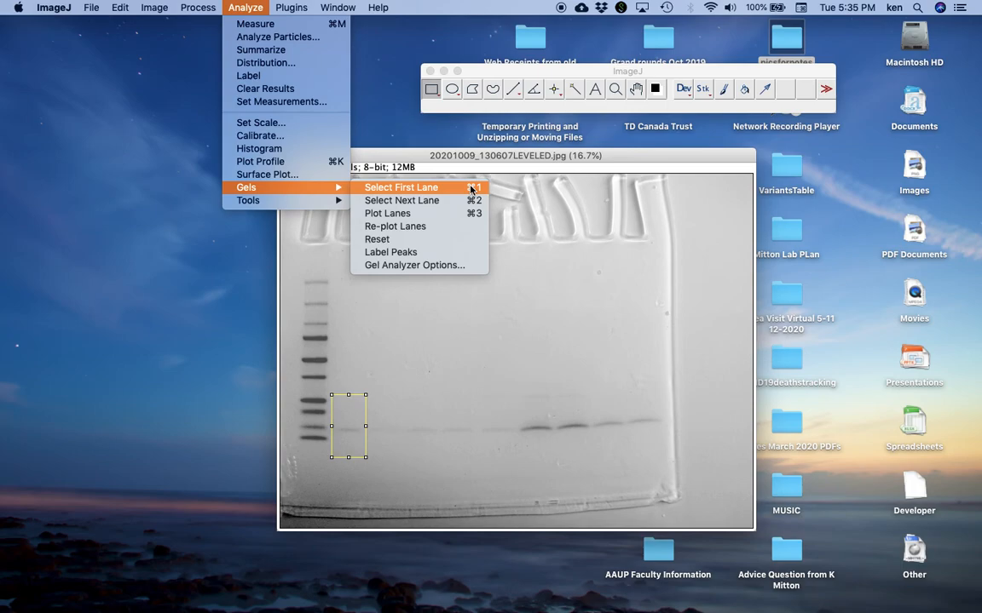
pyautogui.click(471, 187)
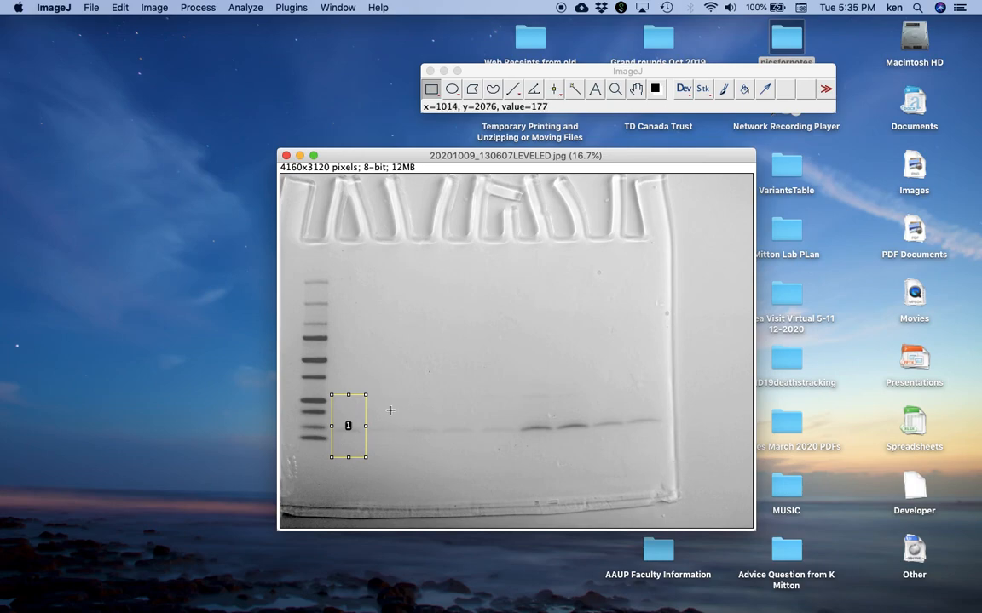
# Move the same selection over the next two sample bands and add them as gel lanes 2 and 3.
pyautogui.moveTo(347, 428); pyautogui.dragTo(380, 432)
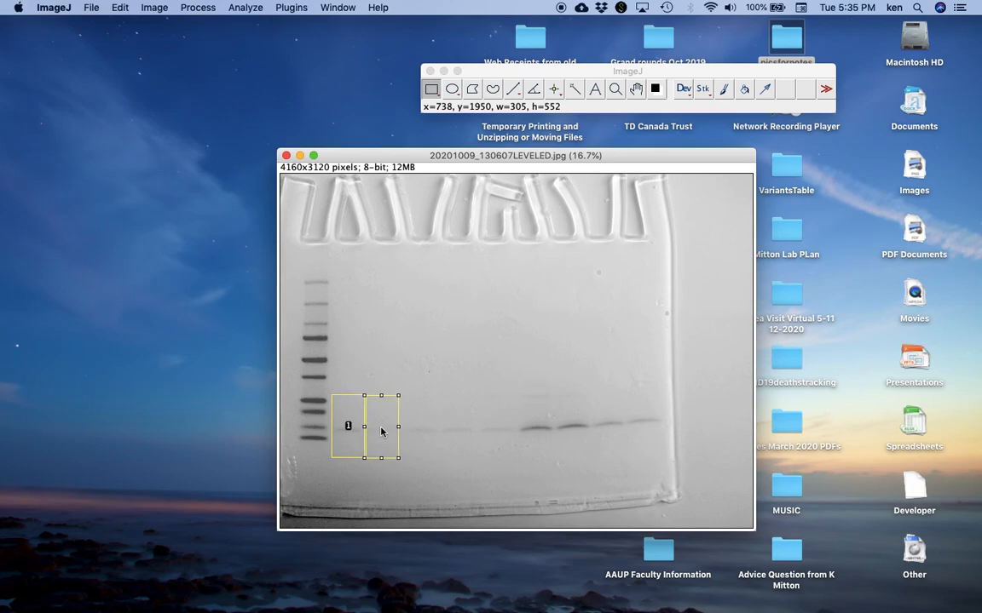
pyautogui.click(245, 7)
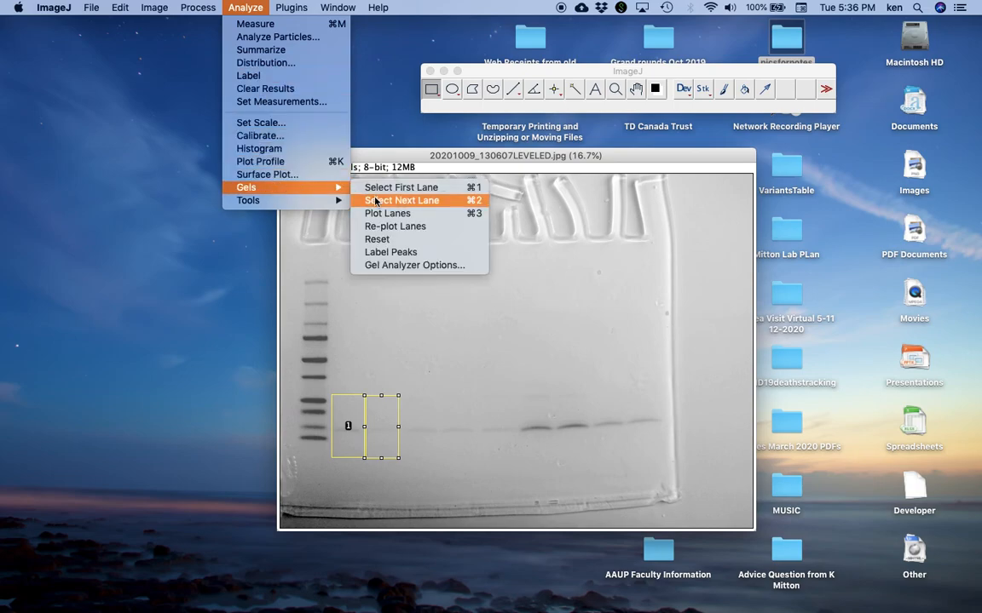
pyautogui.click(375, 201)
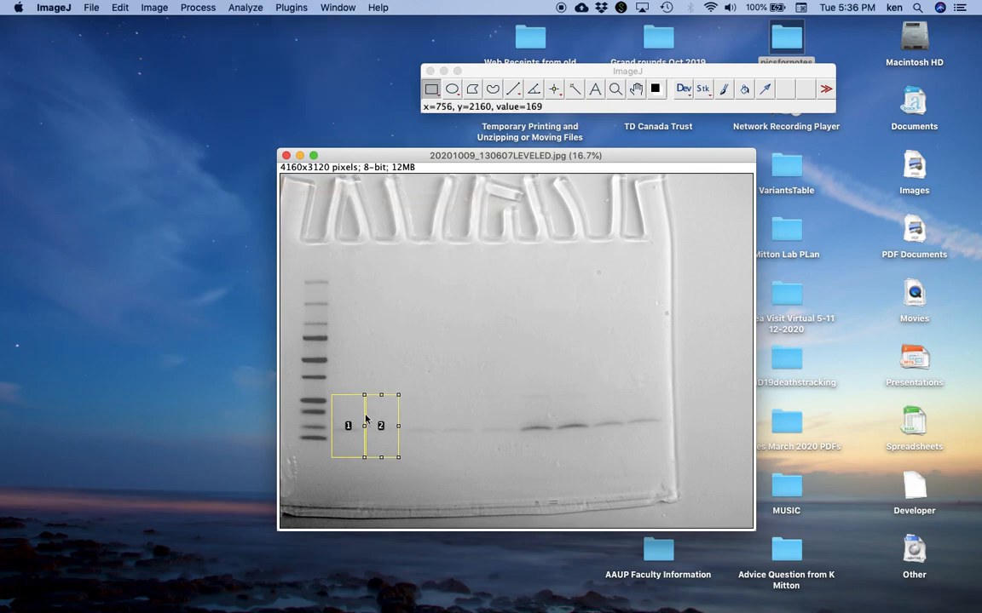
pyautogui.moveTo(382, 426); pyautogui.dragTo(414, 432)
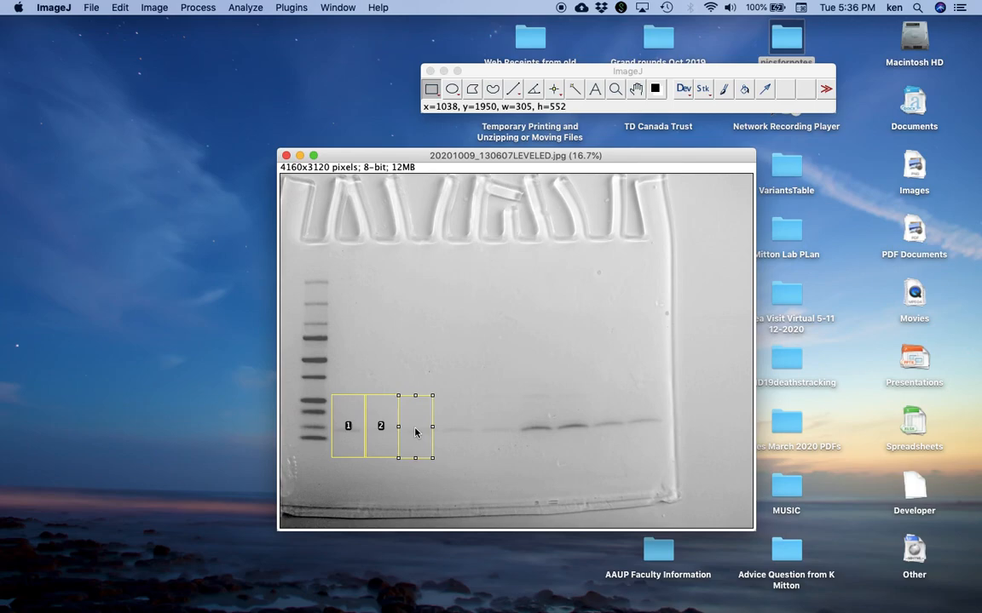
pyautogui.click(233, 8)
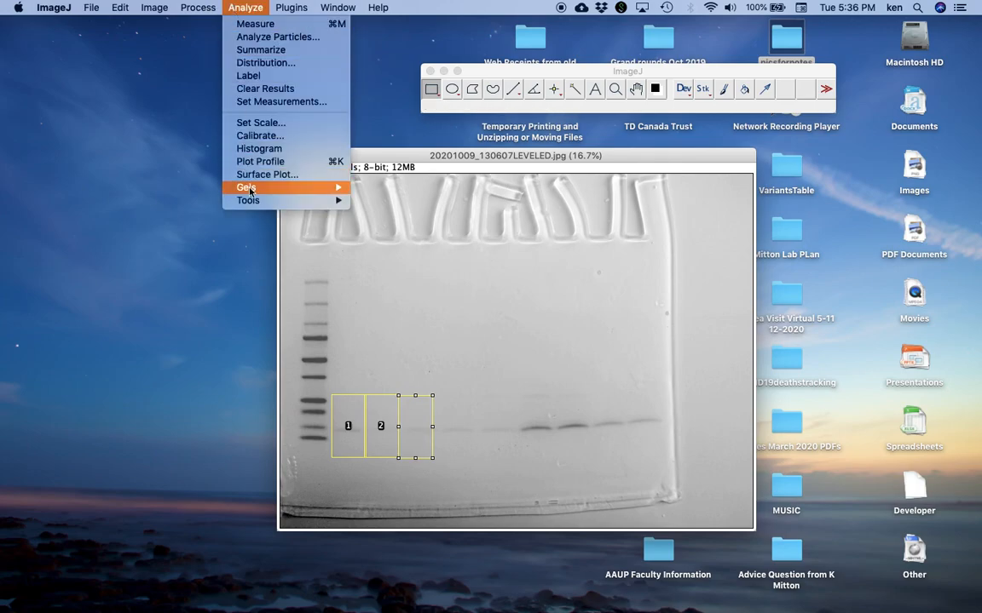
pyautogui.moveTo(245, 188)
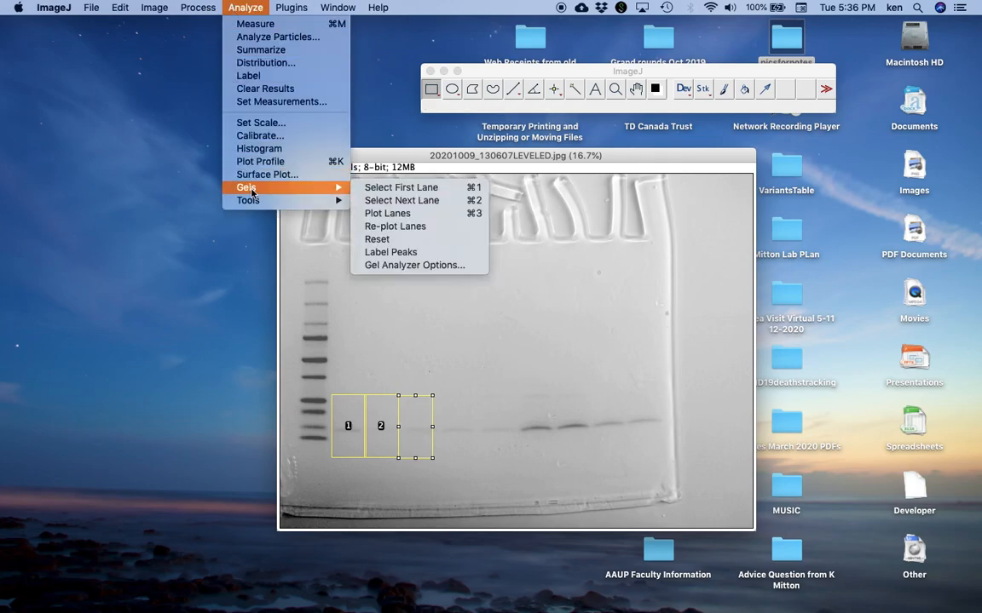
pyautogui.click(408, 202)
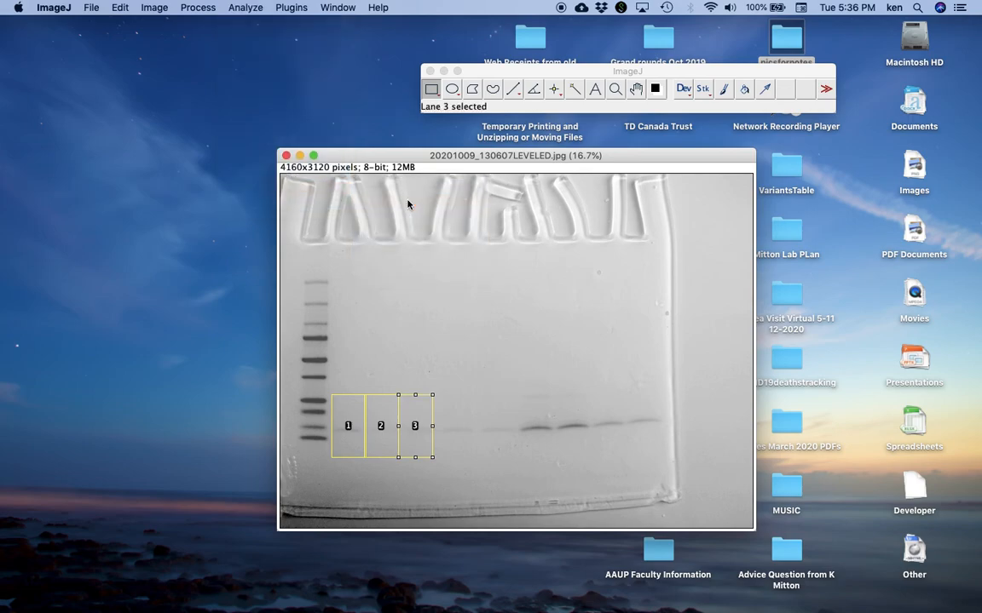
# Move the selection over each of the six remaining sample bands and add them as gel lanes 4 through 9.
pyautogui.moveTo(414, 429); pyautogui.dragTo(455, 434)
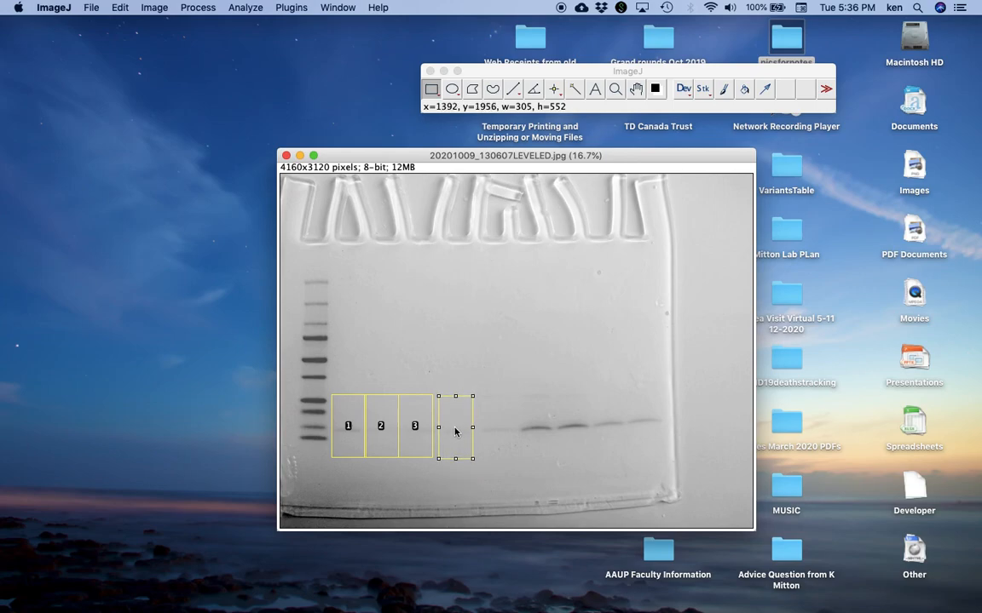
pyautogui.press('2')
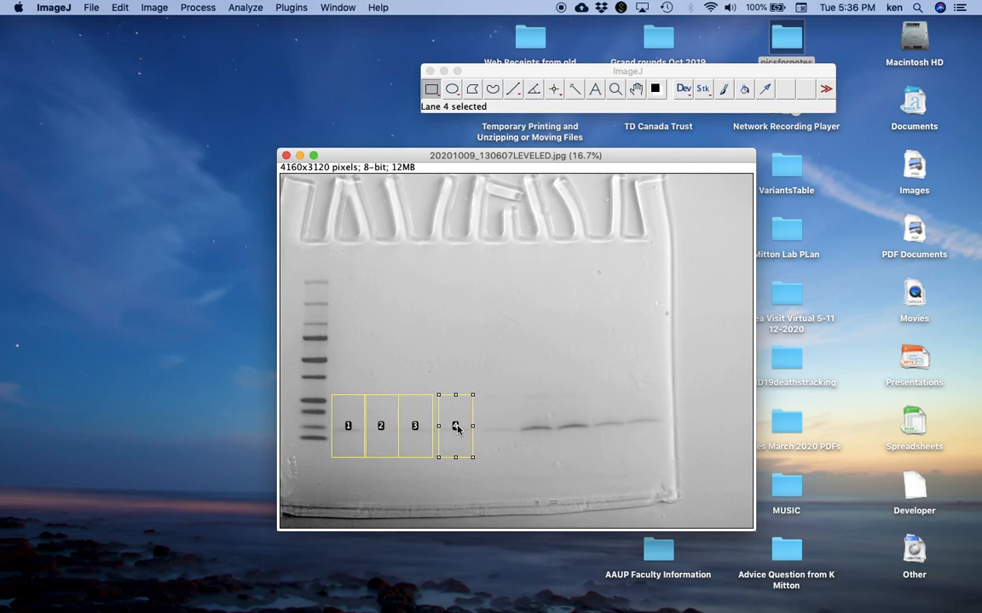
pyautogui.moveTo(457, 429); pyautogui.dragTo(493, 430)
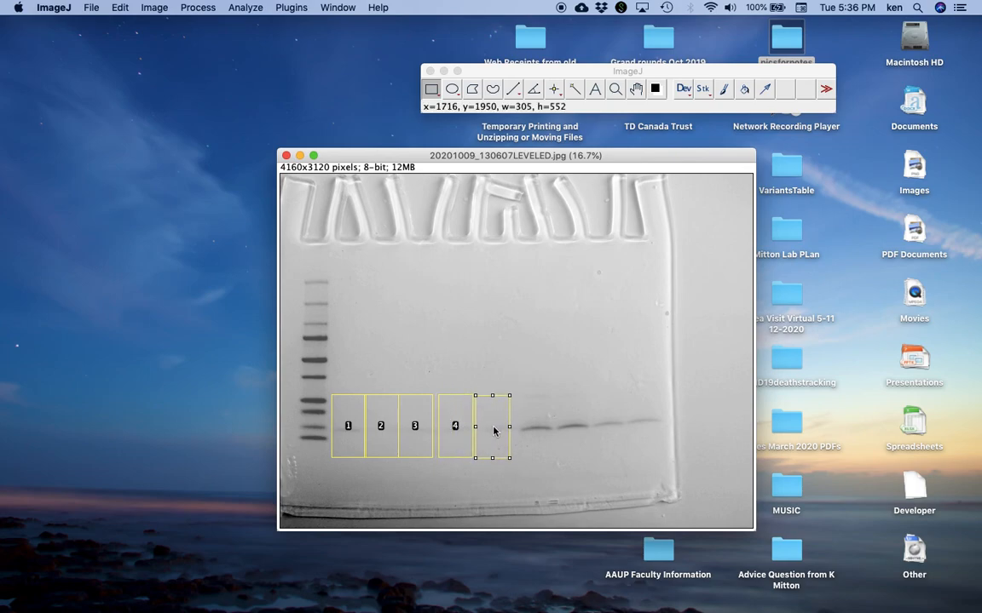
pyautogui.press('2')
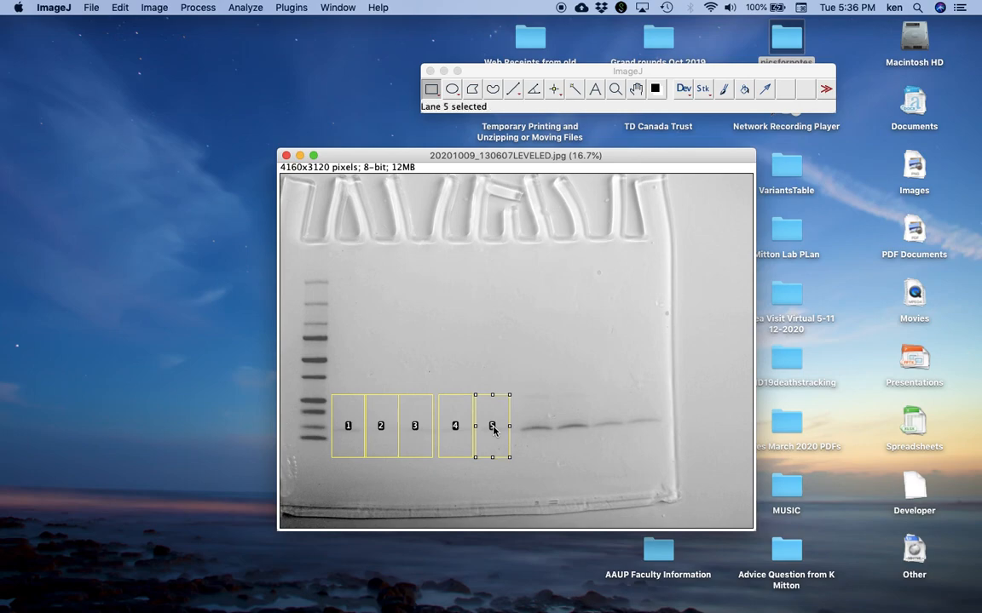
pyautogui.moveTo(493, 430); pyautogui.dragTo(646, 429)
pyautogui.press('2')
pyautogui.press('2')
pyautogui.press('2')
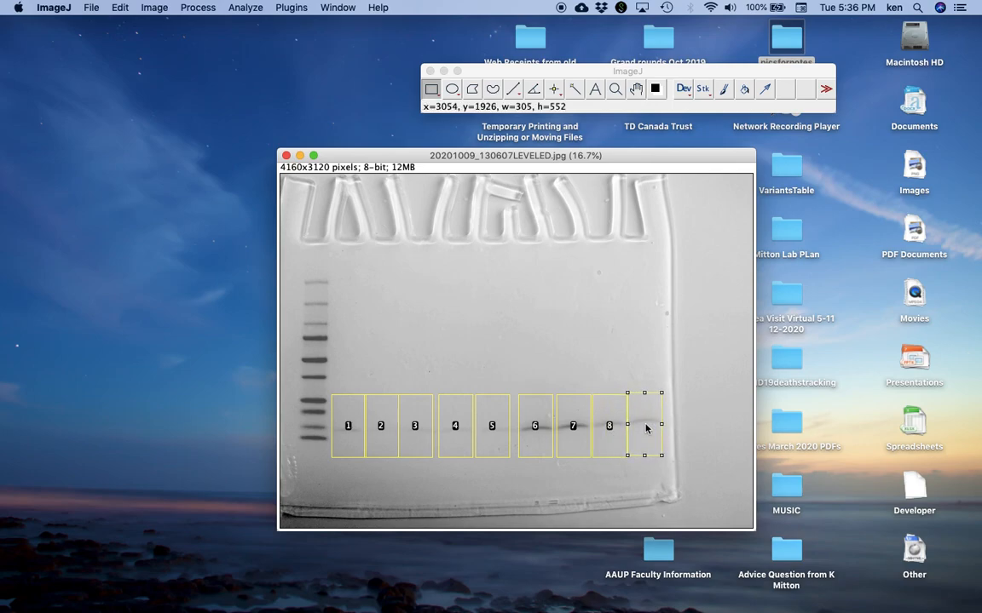
pyautogui.press('2')
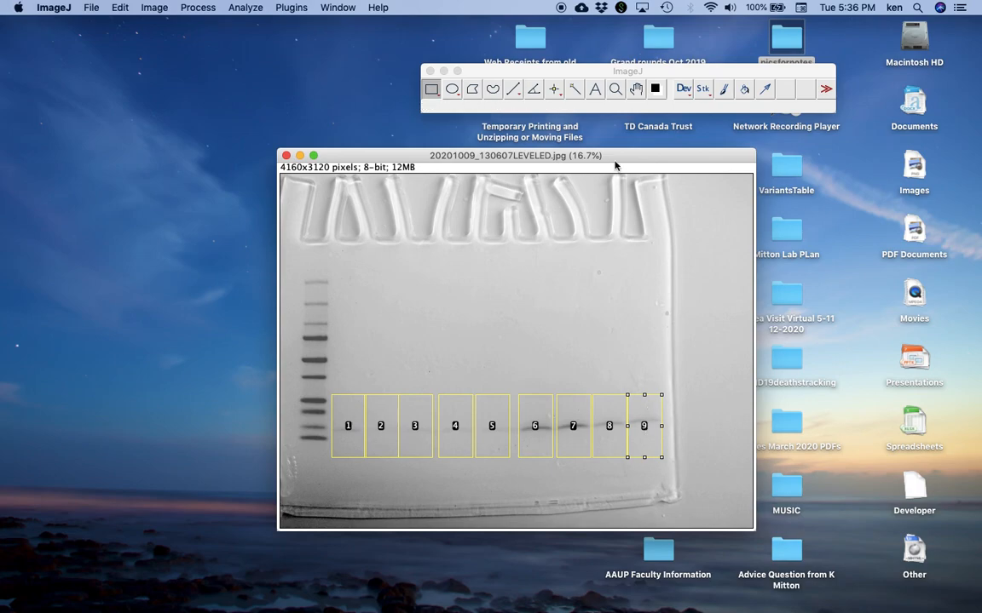
# Accept the Gel Analyzer options with both scale factors at 1.0, percentage labels and inverted peaks enabled, and uncalibrated OD off.
pyautogui.click(250, 8)
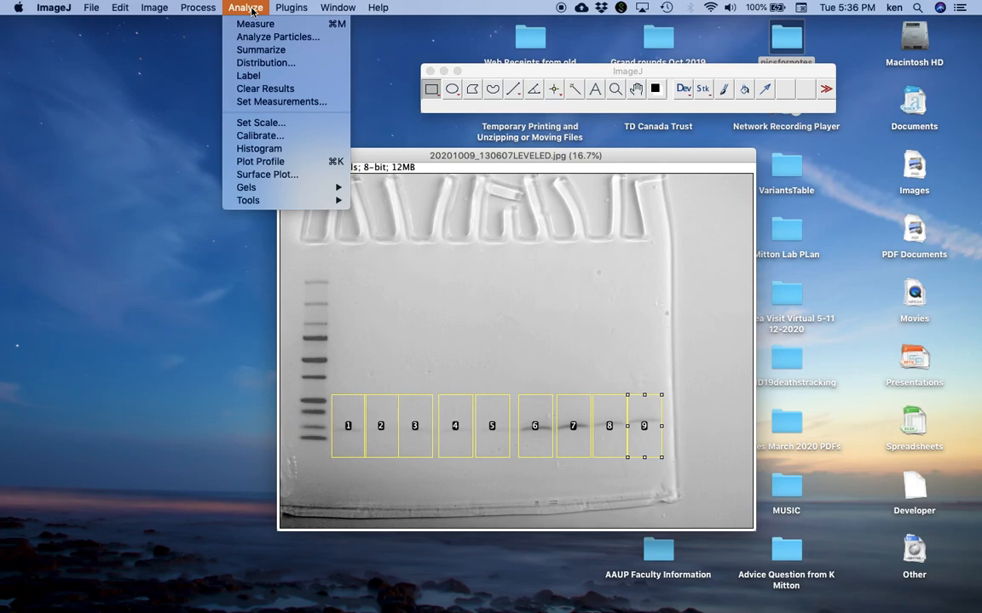
pyautogui.moveTo(265, 186)
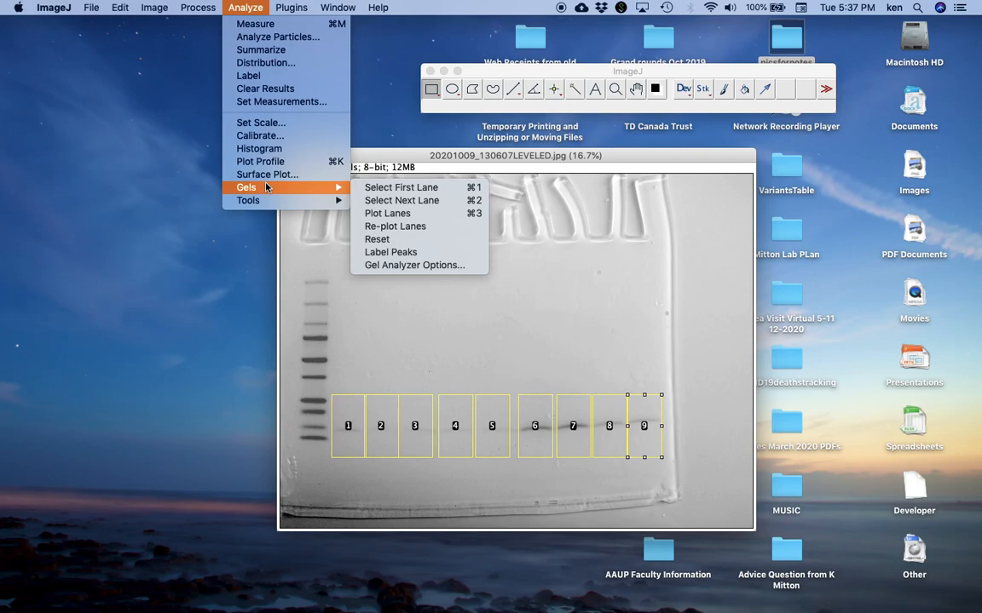
pyautogui.click(404, 266)
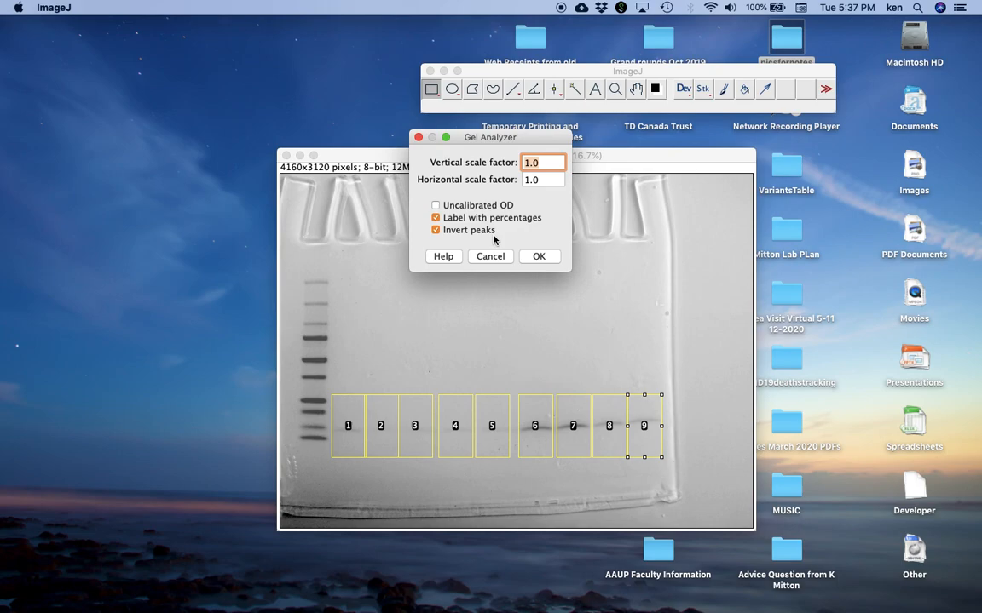
pyautogui.click(537, 257)
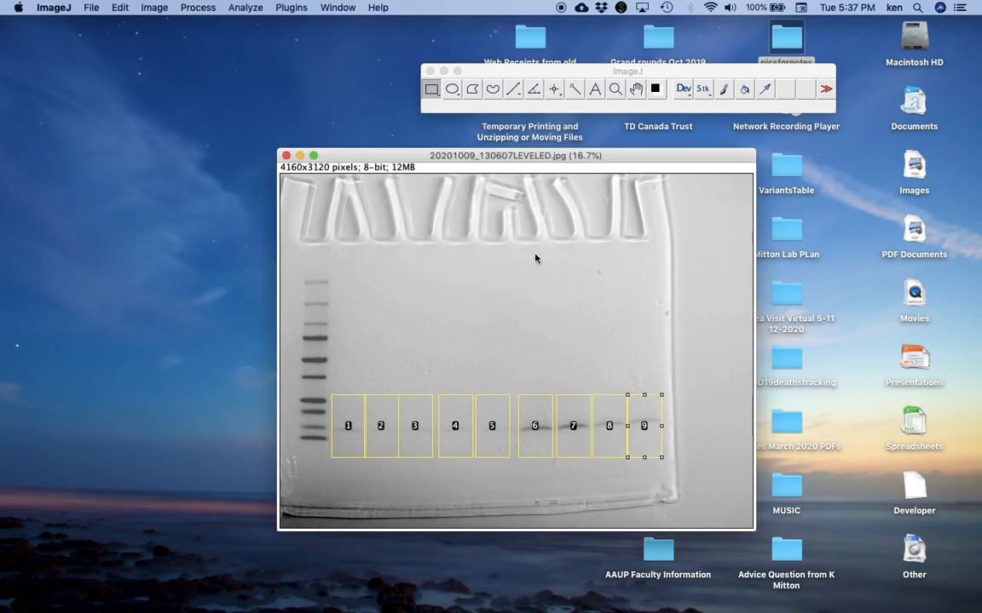
# Plot the intensity profiles of the nine gel lanes and arrange the plots window and gel image side by side.
pyautogui.click(241, 8)
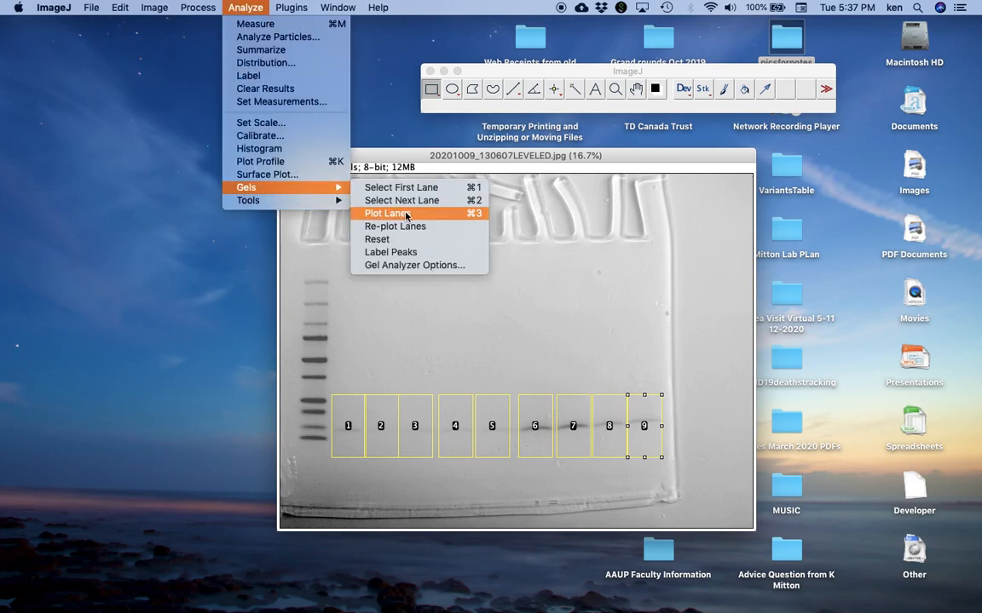
pyautogui.click(406, 214)
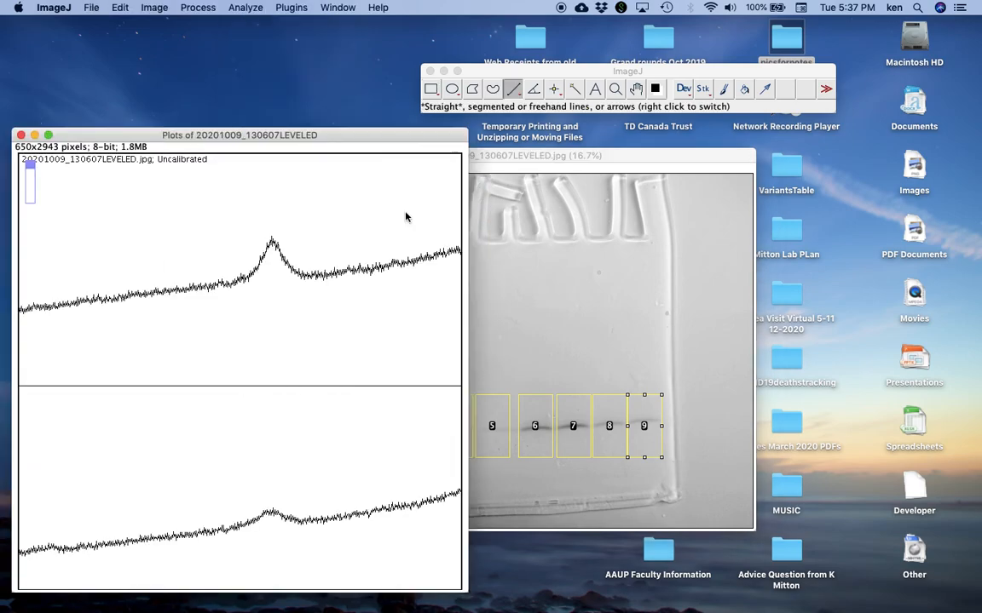
pyautogui.moveTo(333, 134); pyautogui.dragTo(333, 66)
pyautogui.moveTo(531, 155); pyautogui.dragTo(748, 153)
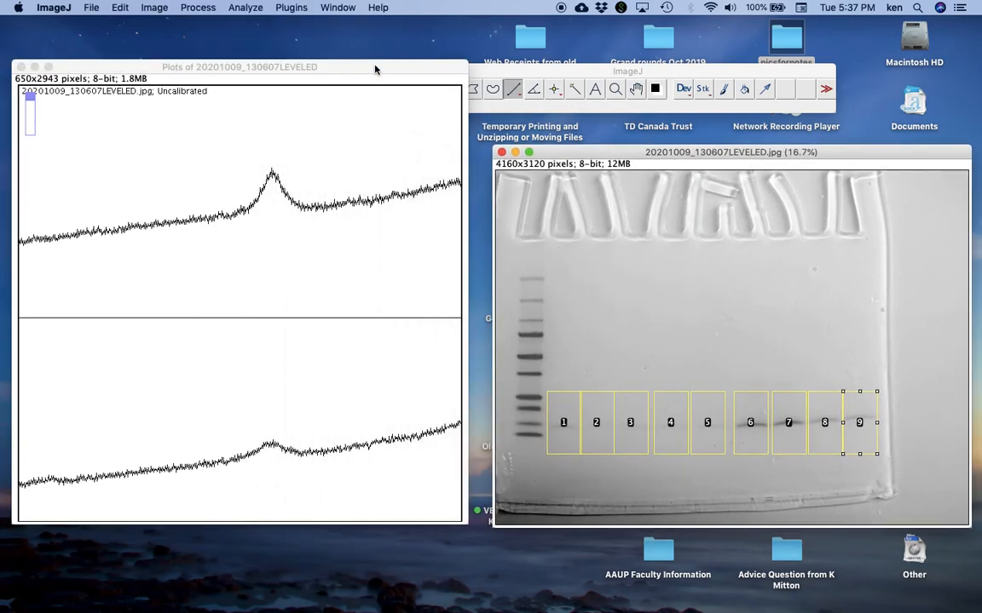
pyautogui.moveTo(339, 64); pyautogui.dragTo(339, 42)
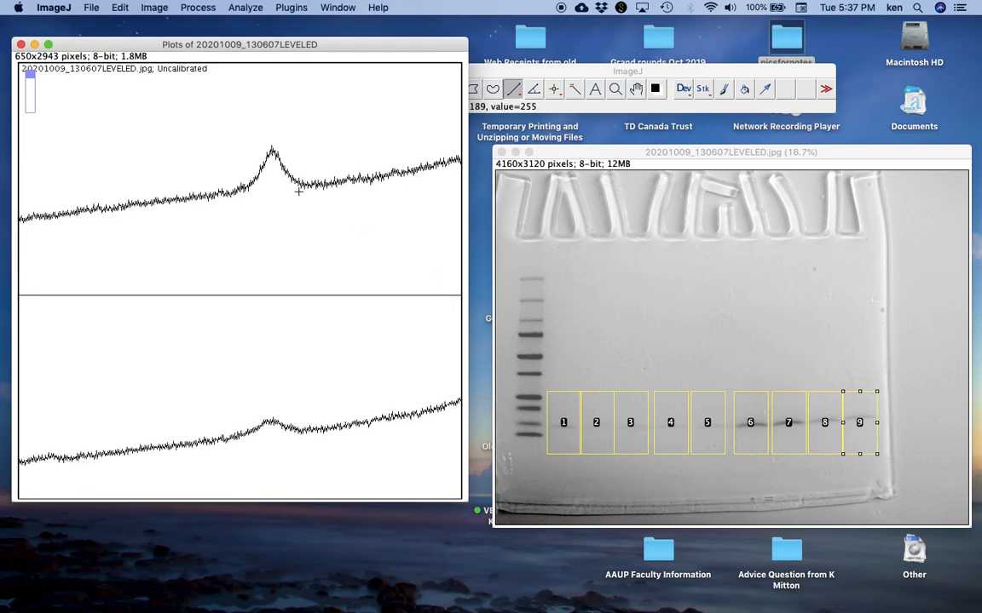
# Examine the peak and background slope in each lane's intensity profile, from lane 1 through lane 9.
pyautogui.scroll(-5, 290, 421)
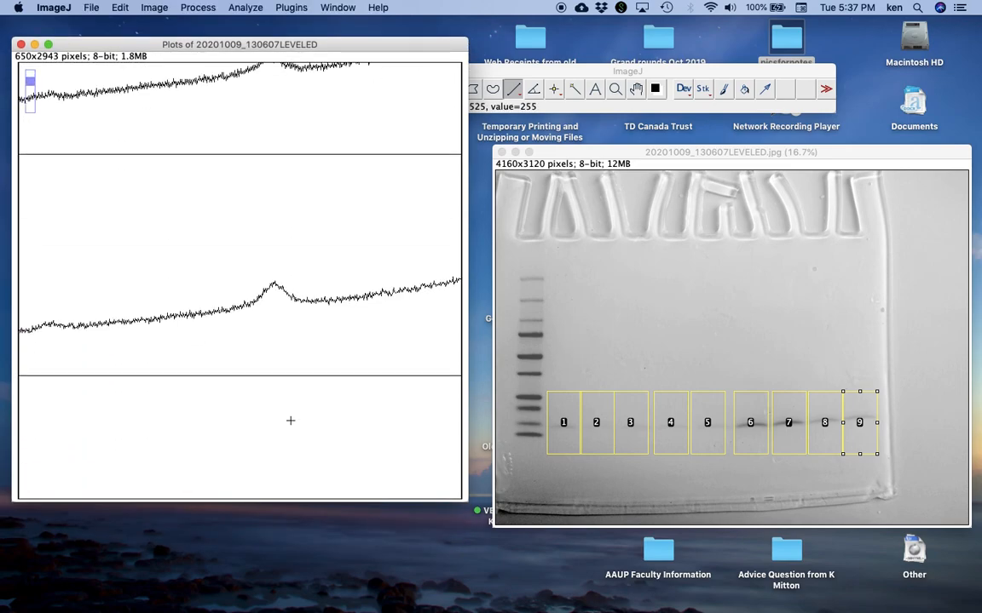
pyautogui.scroll(-10, 290, 421)
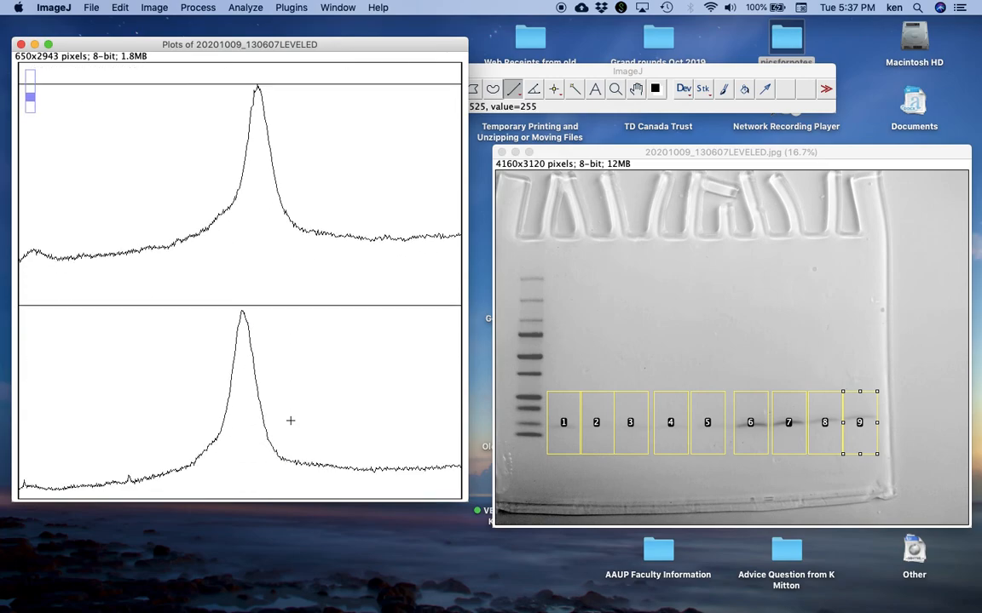
pyautogui.scroll(-3, 289, 421)
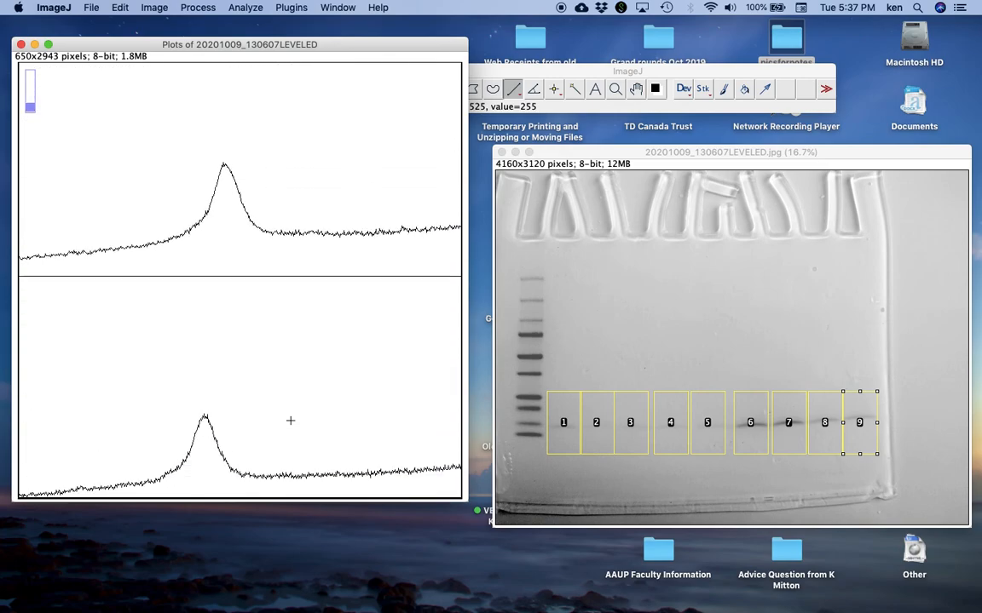
pyautogui.scroll(15, 289, 421)
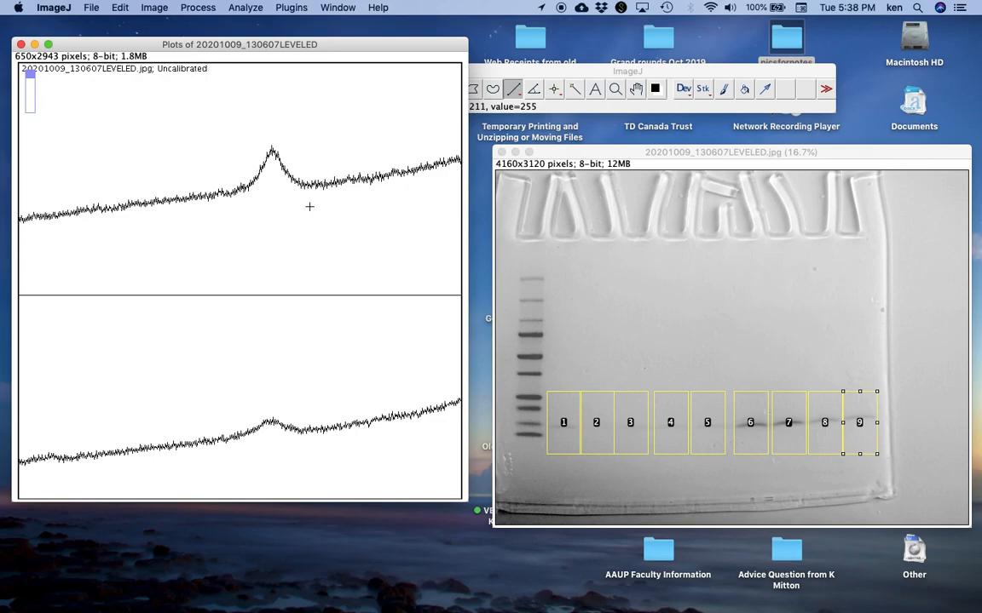
pyautogui.scroll(-4, 374, 442)
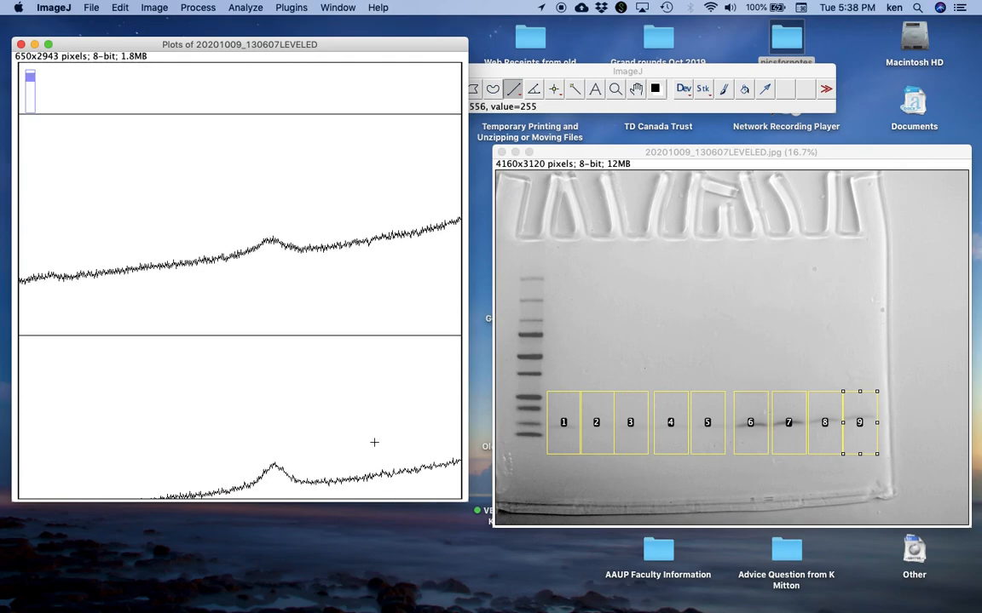
pyautogui.scroll(-2, 374, 442)
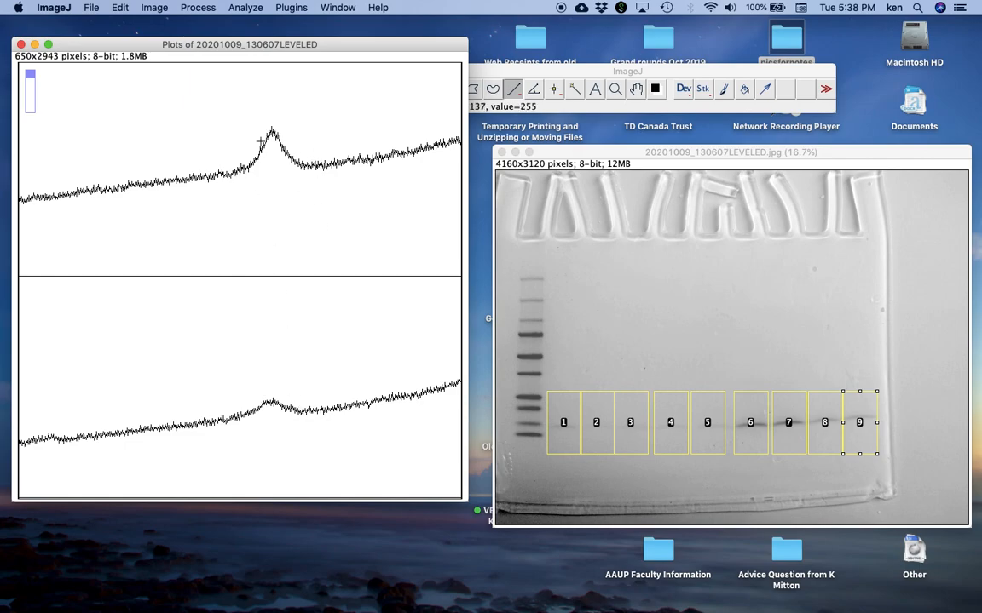
pyautogui.scroll(-5, 339, 216)
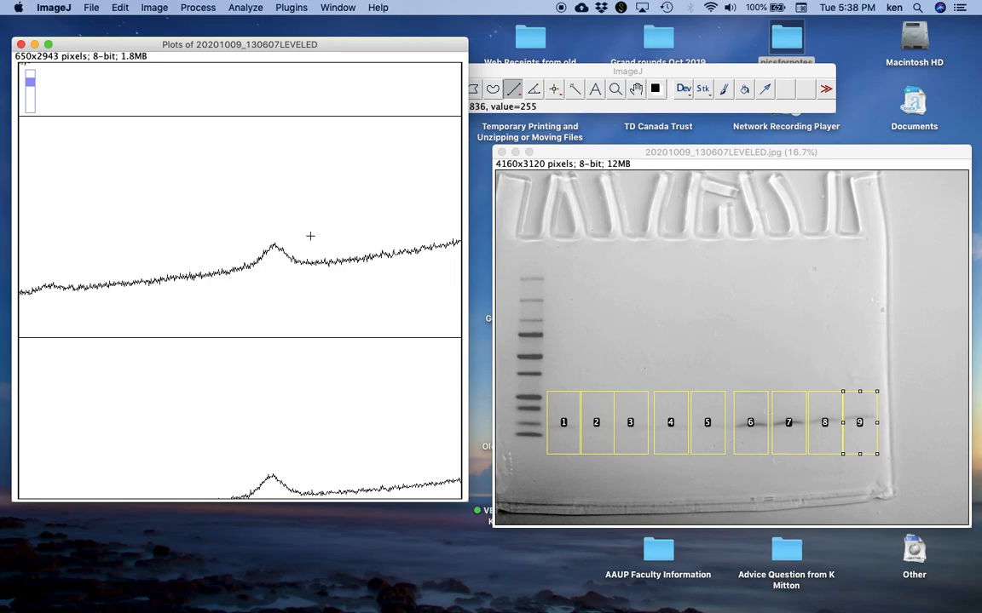
pyautogui.scroll(-10, 304, 299)
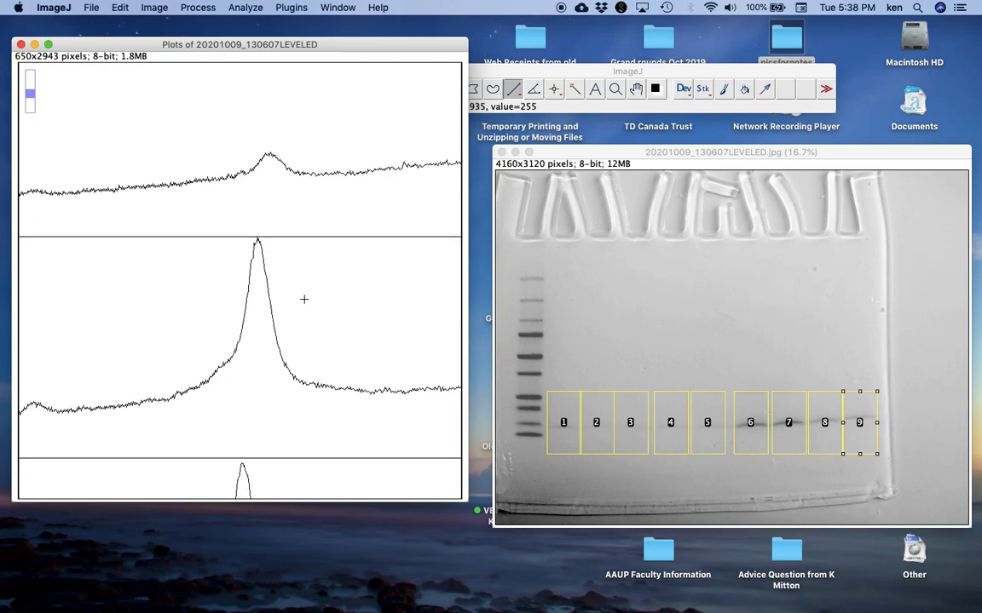
pyautogui.scroll(-10, 304, 299)
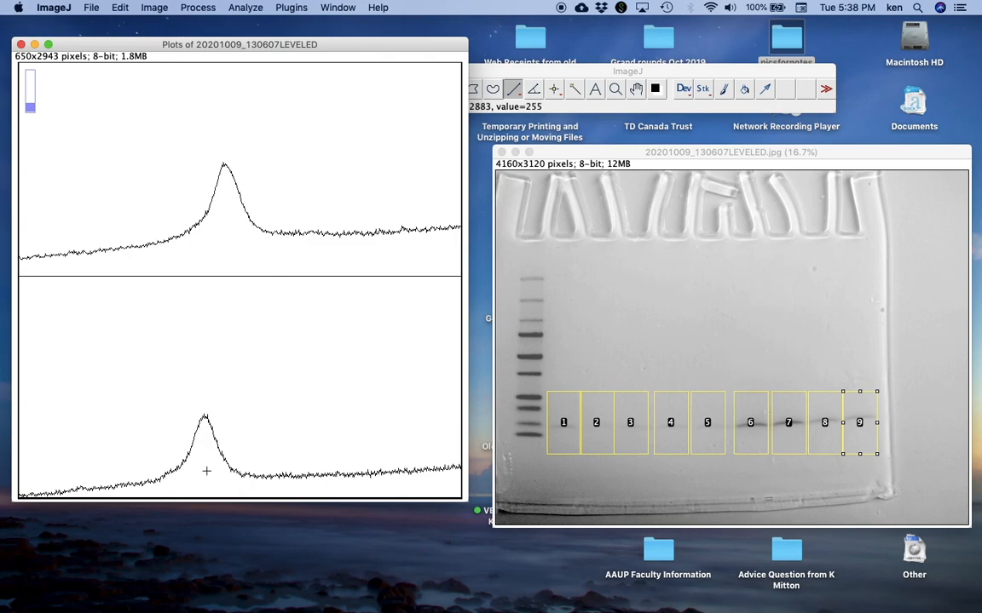
pyautogui.scroll(5, 333, 323)
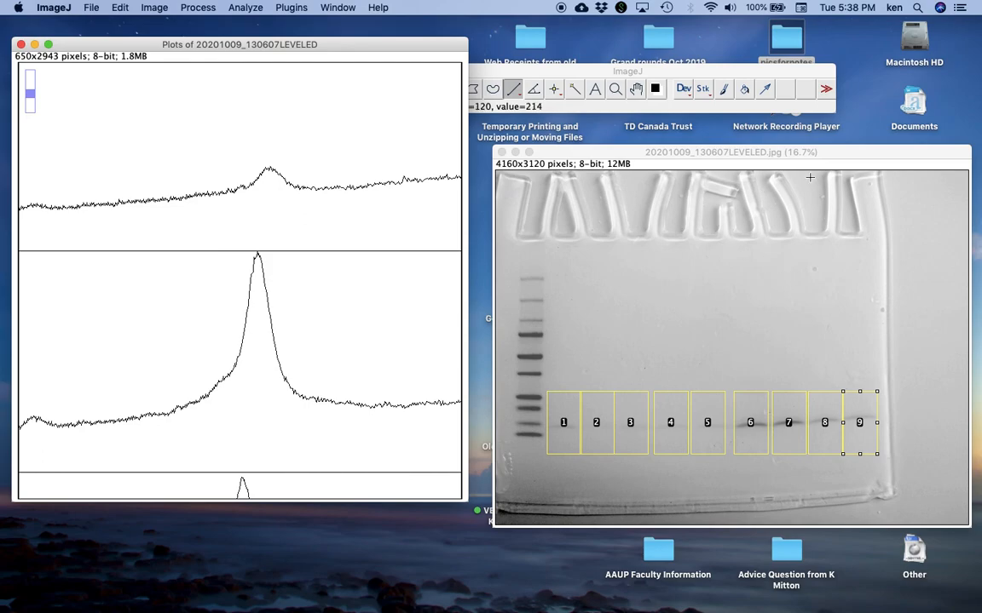
# Uncover the ImageJ toolbar and draw straight baselines closing off the bottoms of the peaks in lanes 5, 6 and 7.
pyautogui.moveTo(581, 73); pyautogui.dragTo(642, 70)
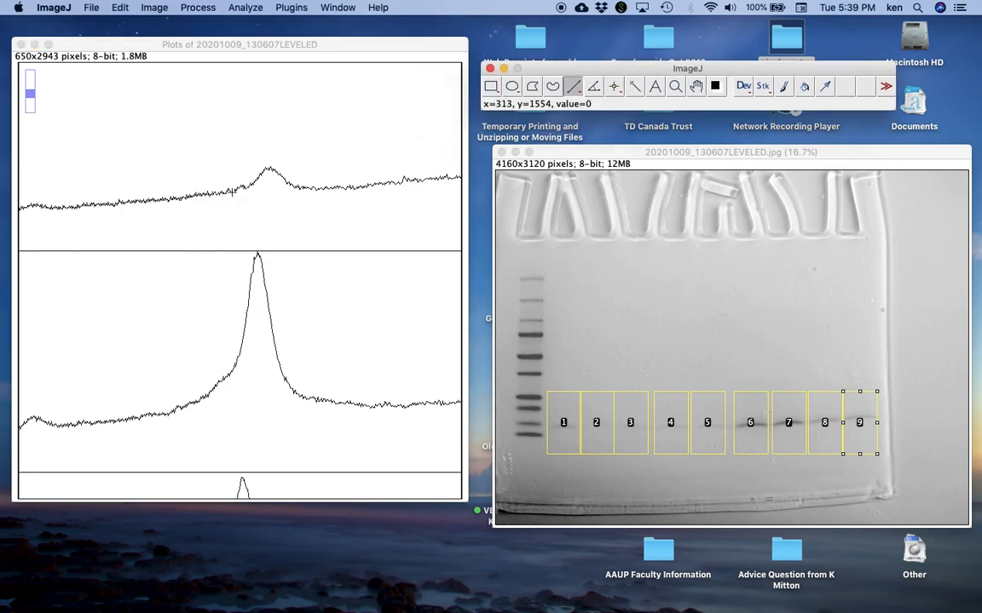
pyautogui.moveTo(232, 193); pyautogui.dragTo(299, 190)
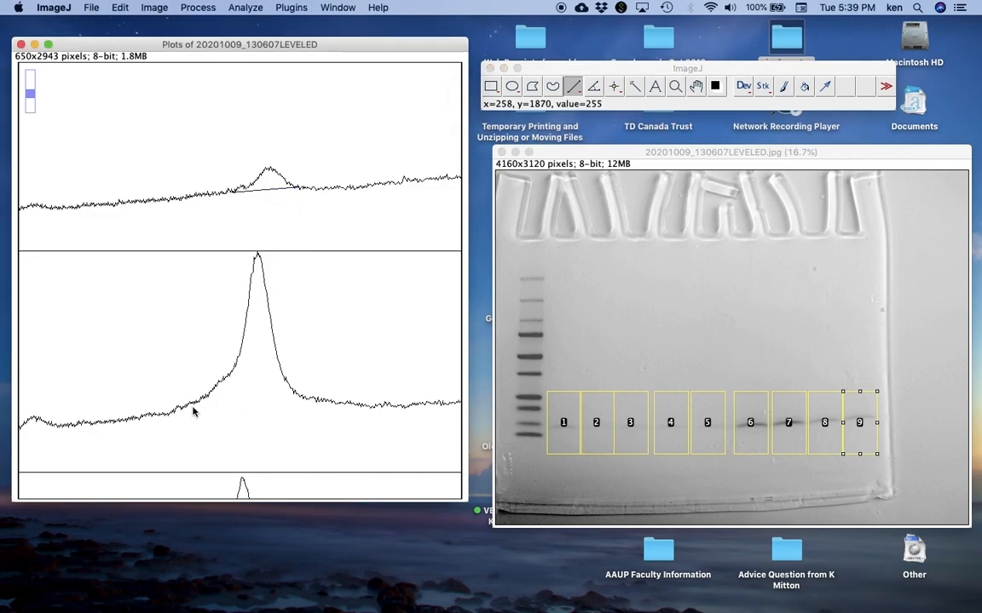
pyautogui.moveTo(172, 414)
pyautogui.mouseDown()
pyautogui.moveTo(281, 417)
pyautogui.moveTo(321, 405)
pyautogui.mouseUp()
pyautogui.click(320, 404)
pyautogui.scroll(-5, 399, 368)
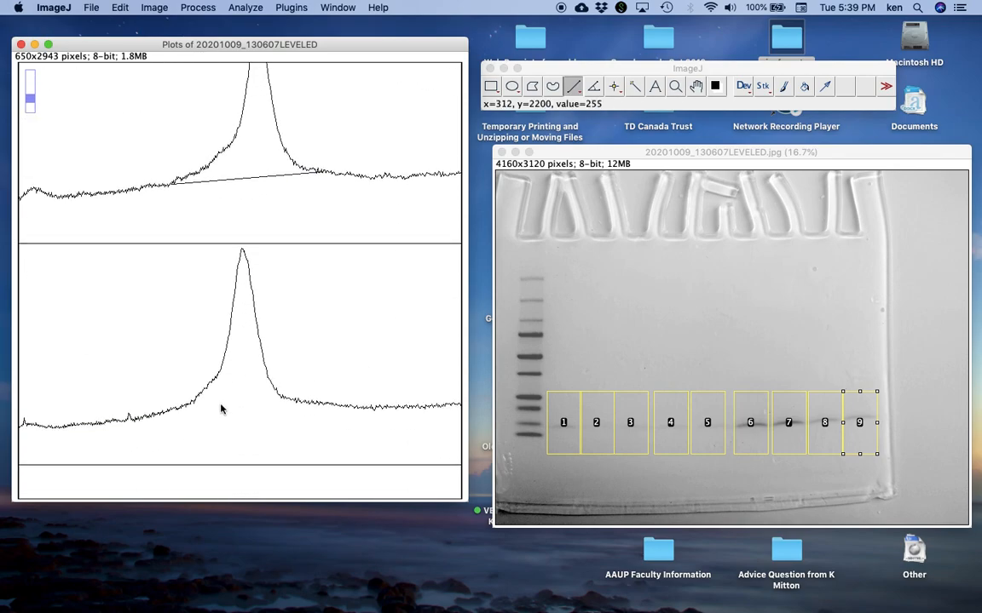
pyautogui.moveTo(169, 412)
pyautogui.mouseDown()
pyautogui.moveTo(265, 414)
pyautogui.moveTo(300, 404)
pyautogui.mouseUp()
pyautogui.click(300, 404)
# Draw straight baselines across the bottoms of the peaks in the lane 8 and lane 9 profiles.
pyautogui.scroll(-5, 390, 407)
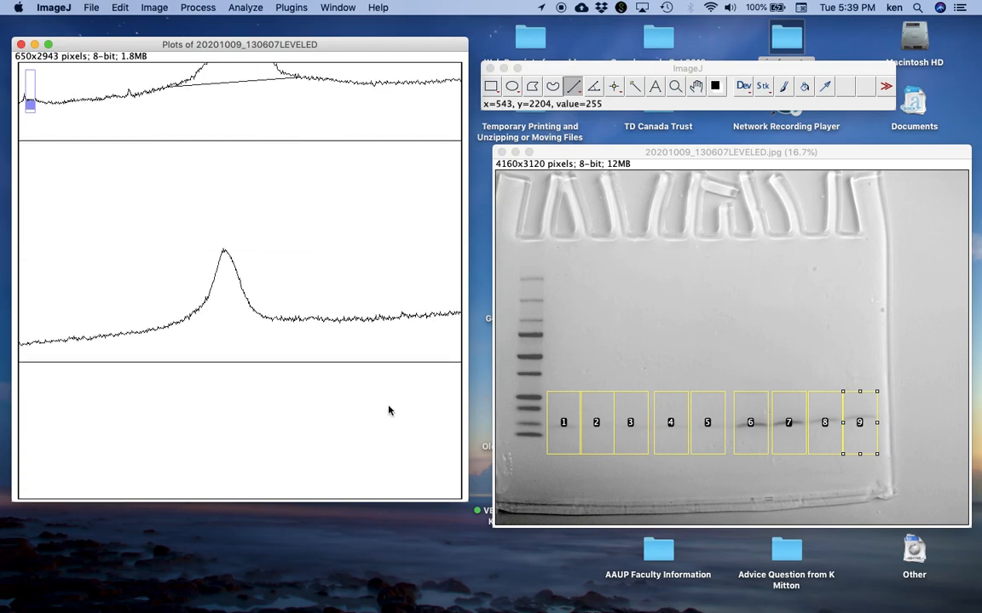
pyautogui.moveTo(163, 329); pyautogui.dragTo(278, 322)
pyautogui.click(277, 322)
pyautogui.scroll(-3, 341, 404)
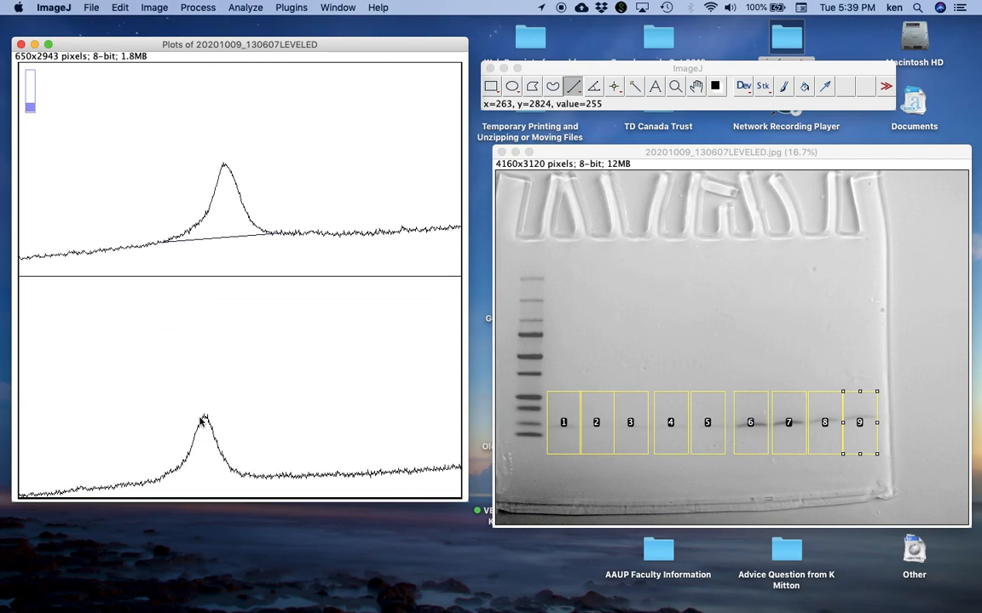
pyautogui.moveTo(161, 487); pyautogui.dragTo(269, 473)
pyautogui.click(270, 474)
# Draw straight baselines under the small peaks in the lane 4 and lane 3 profiles.
pyautogui.scroll(-5, 346, 405)
pyautogui.scroll(-5, 346, 404)
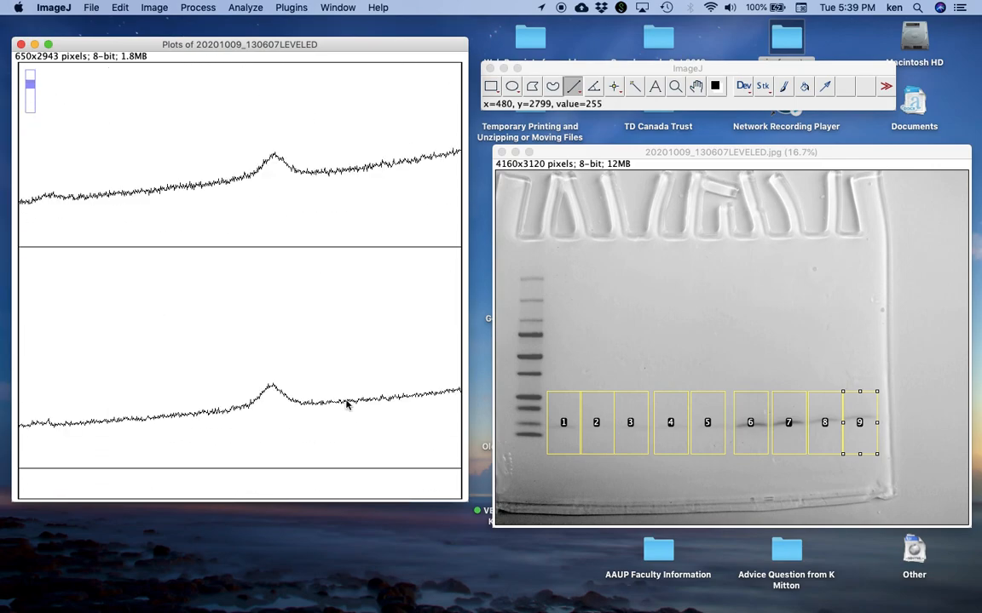
pyautogui.moveTo(228, 414); pyautogui.dragTo(309, 408)
pyautogui.scroll(2, 368, 384)
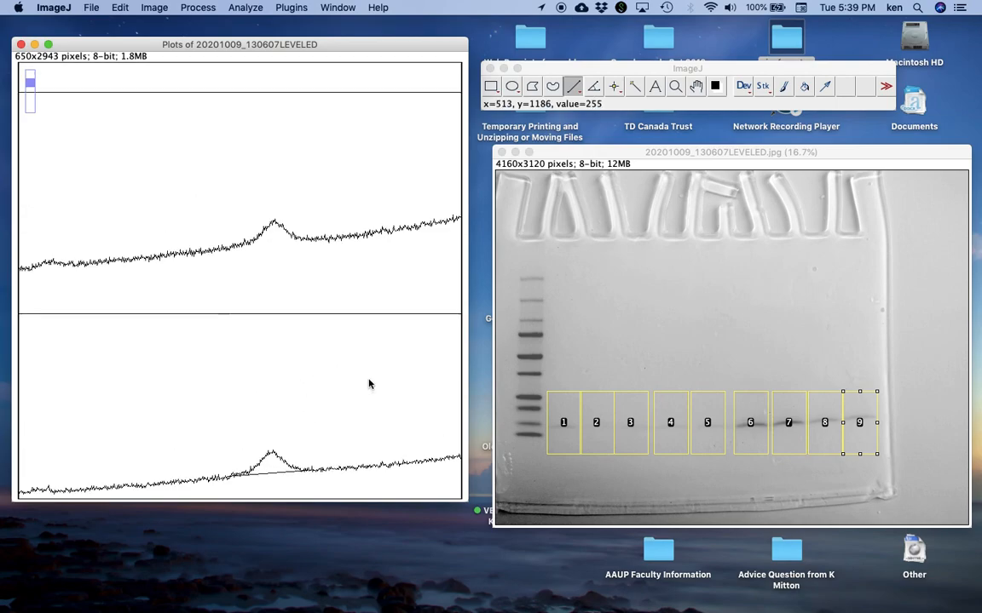
pyautogui.scroll(-5, 368, 383)
pyautogui.moveTo(239, 285); pyautogui.dragTo(304, 278)
# Close off the peaks in the lane 2 and lane 1 profiles with straight baselines.
pyautogui.scroll(10, 358, 247)
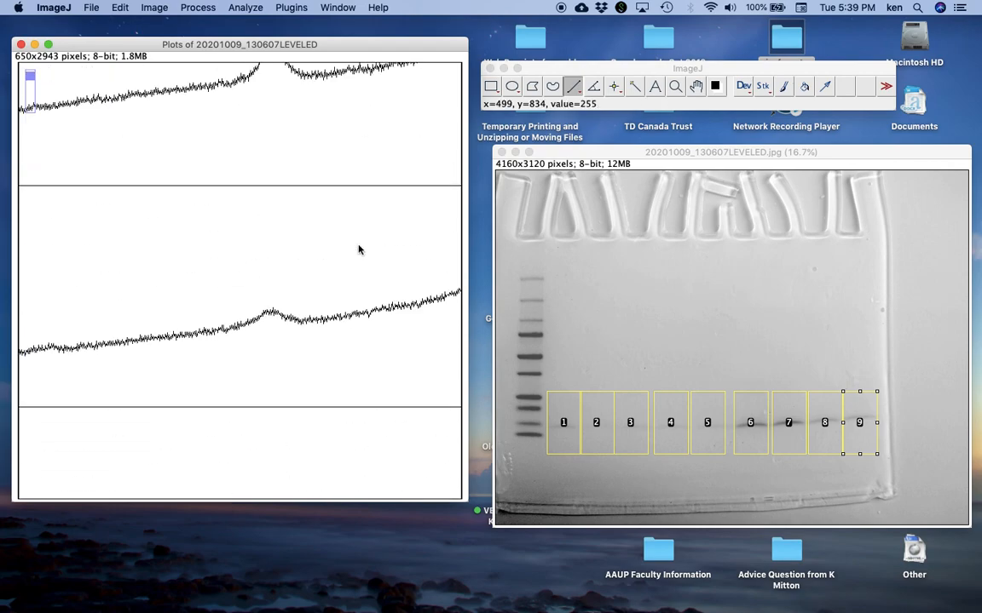
pyautogui.moveTo(232, 327); pyautogui.dragTo(309, 326)
pyautogui.scroll(5, 349, 252)
pyautogui.moveTo(249, 196); pyautogui.dragTo(310, 195)
pyautogui.click(334, 195)
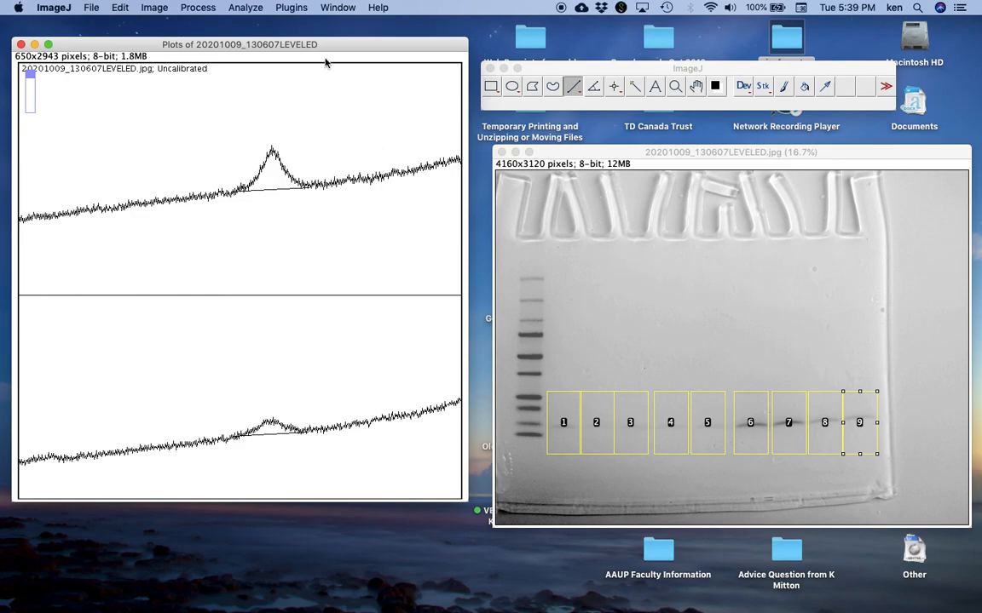
pyautogui.click(255, 11)
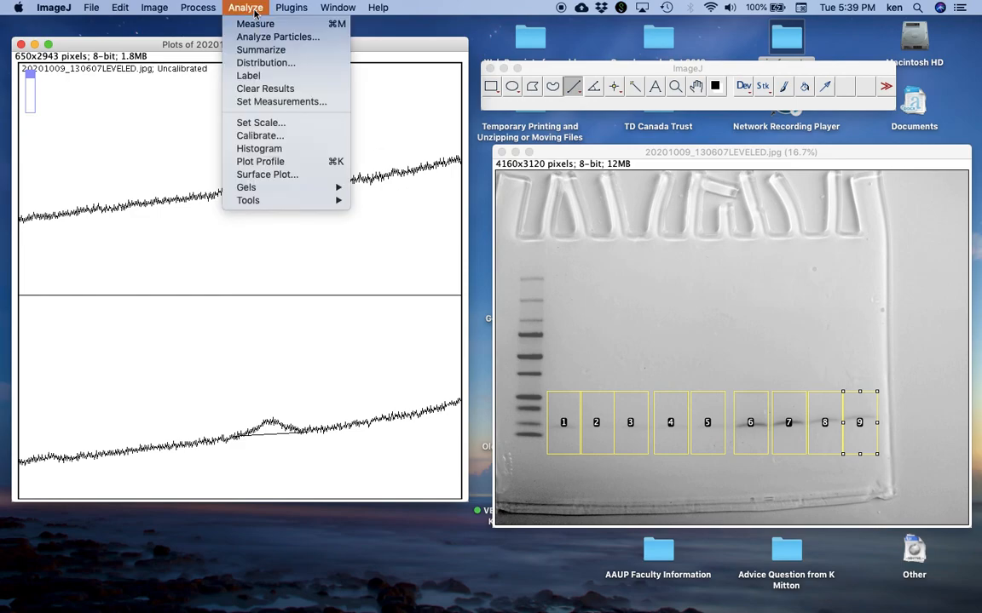
pyautogui.moveTo(254, 189)
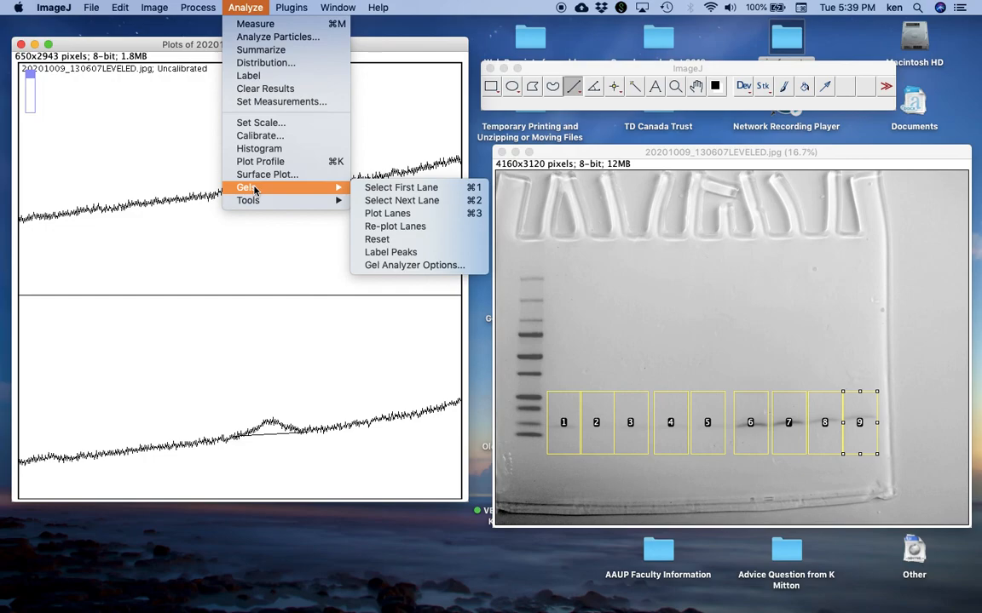
pyautogui.click(255, 190)
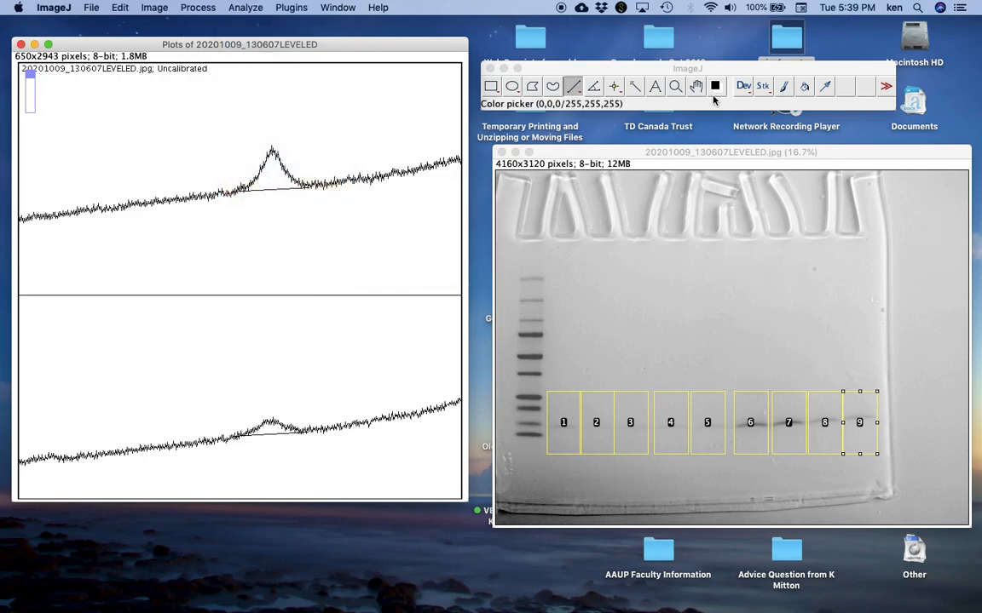
# Measure the enclosed peak areas of lanes 1 and 2 with the Wand tracing tool.
pyautogui.click(656, 68)
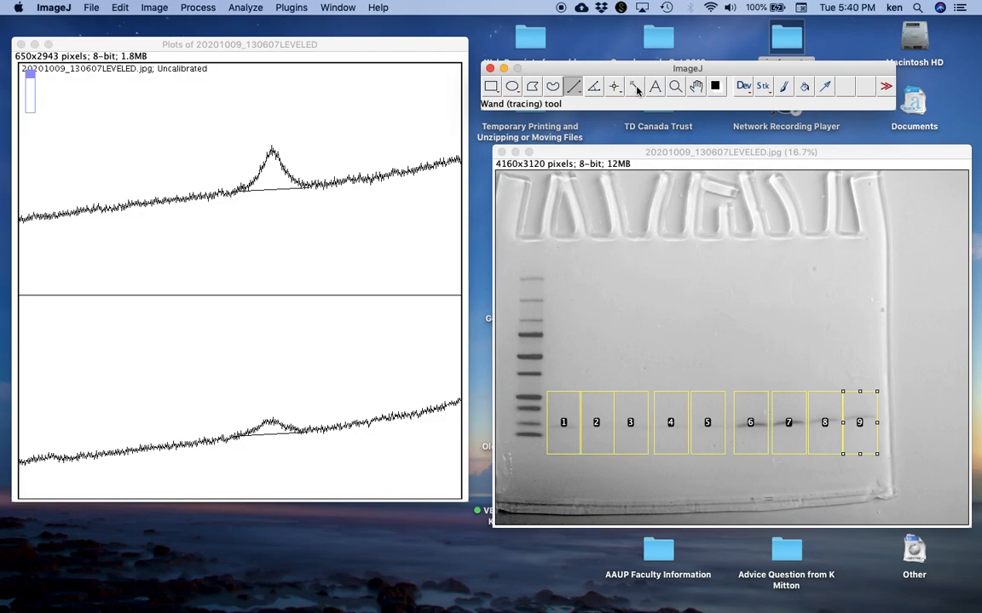
pyautogui.click(636, 90)
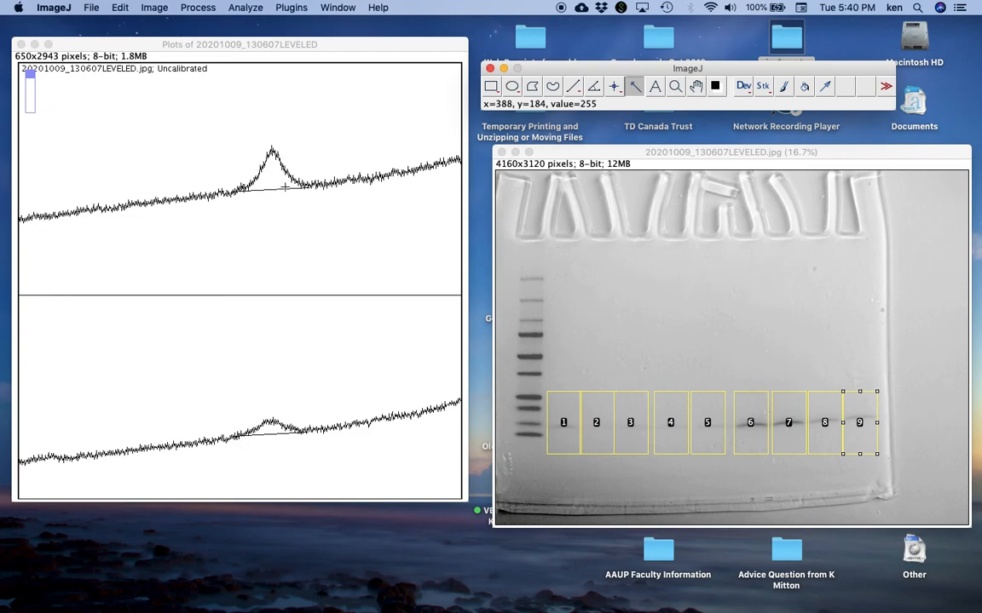
pyautogui.click(271, 183)
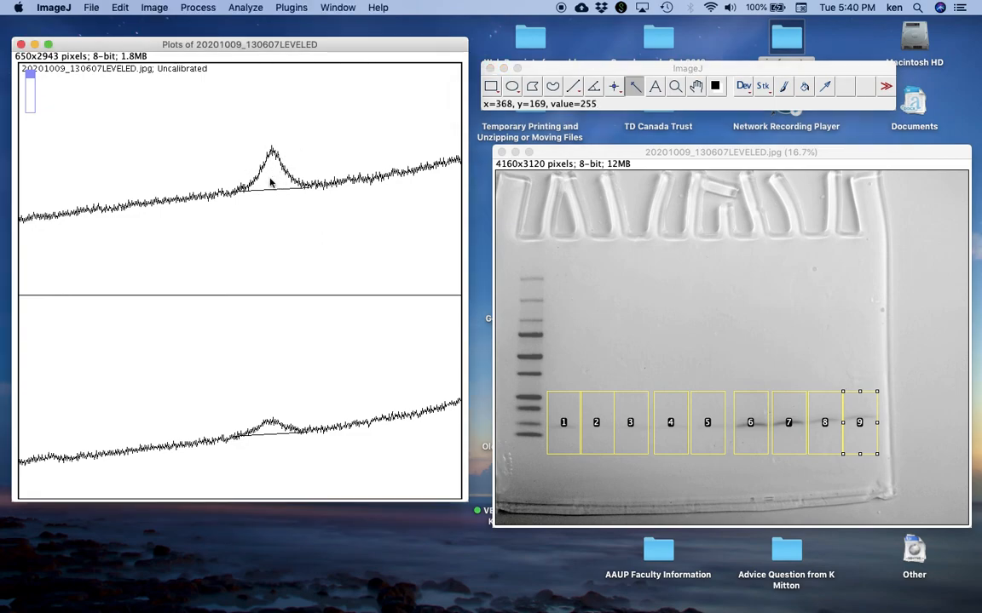
pyautogui.click(271, 182)
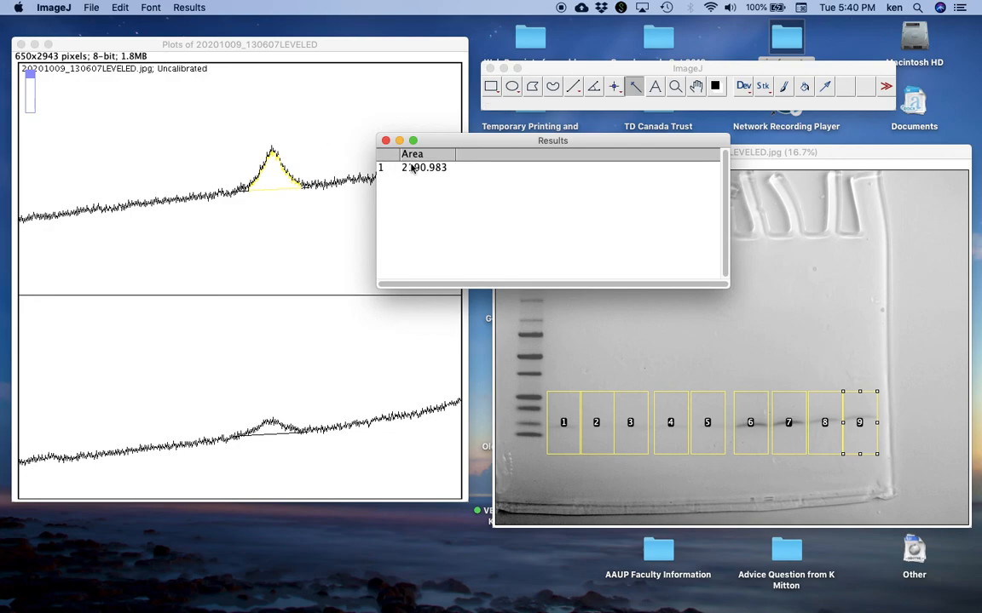
pyautogui.click(272, 429)
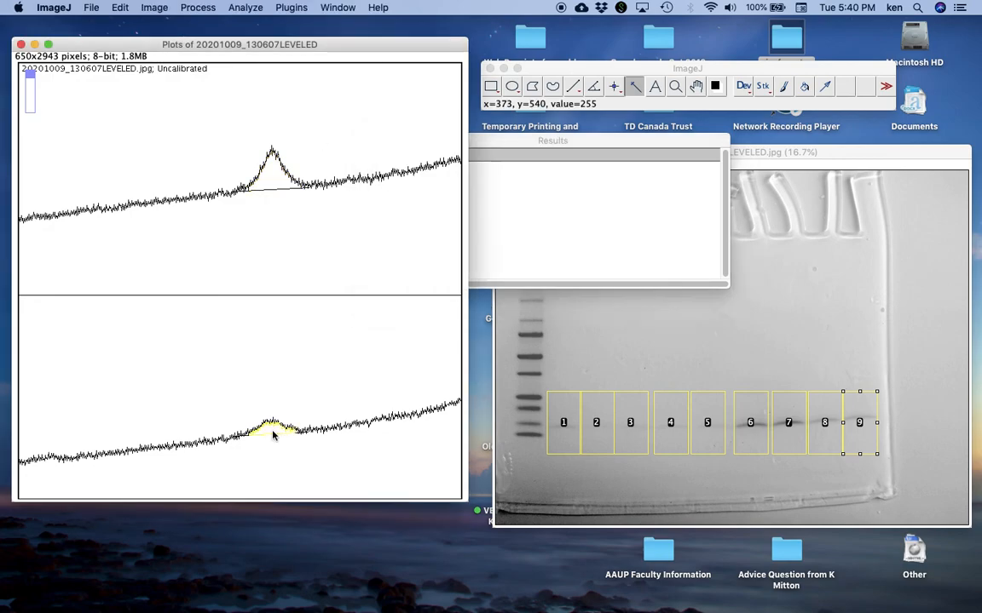
# Measure the enclosed peak areas of lanes 3, 4 and 5 with the Wand tracing tool.
pyautogui.scroll(-1, 341, 387)
pyautogui.scroll(-5, 357, 383)
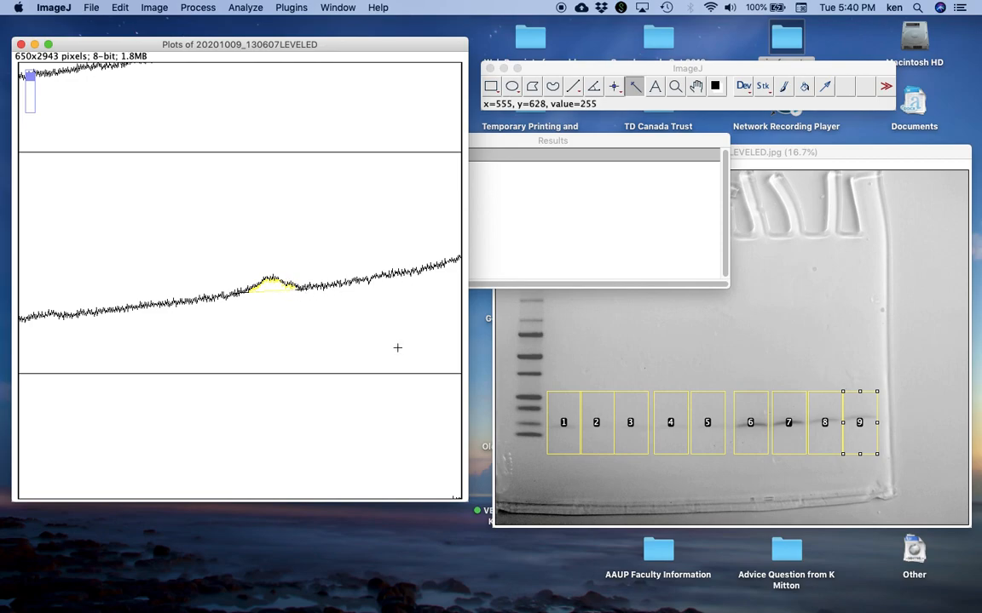
pyautogui.scroll(-3, 396, 344)
pyautogui.click(278, 269)
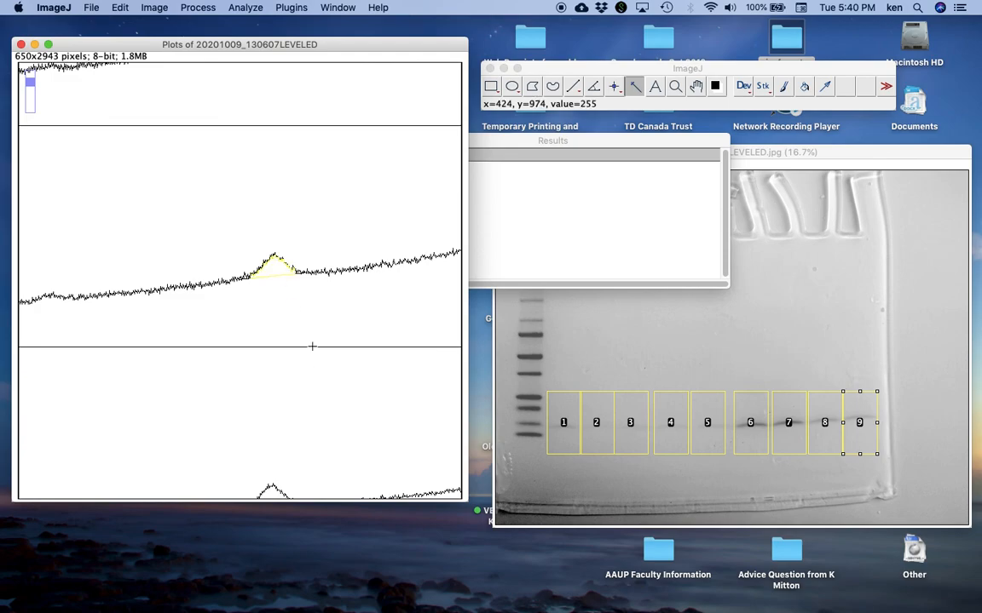
pyautogui.scroll(-5, 311, 341)
pyautogui.click(272, 366)
pyautogui.scroll(-8, 346, 373)
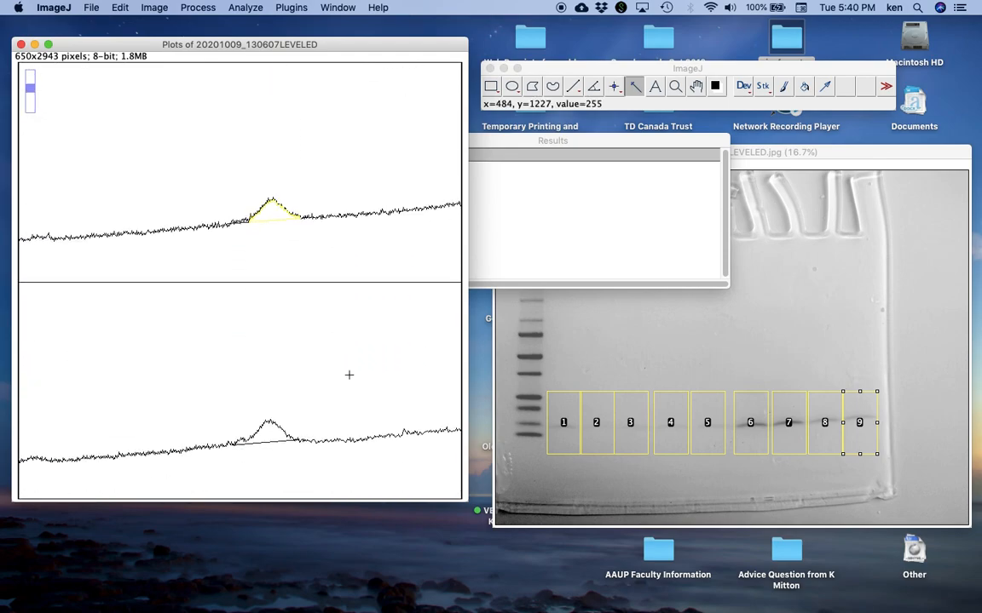
pyautogui.click(264, 375)
# Measure the enclosed peak areas of lanes 6 to 9 with the Wand tracing tool.
pyautogui.scroll(-8, 324, 398)
pyautogui.click(263, 381)
pyautogui.scroll(-8, 312, 410)
pyautogui.click(238, 388)
pyautogui.scroll(-8, 327, 414)
pyautogui.click(241, 401)
pyautogui.scroll(-8, 256, 407)
pyautogui.click(203, 451)
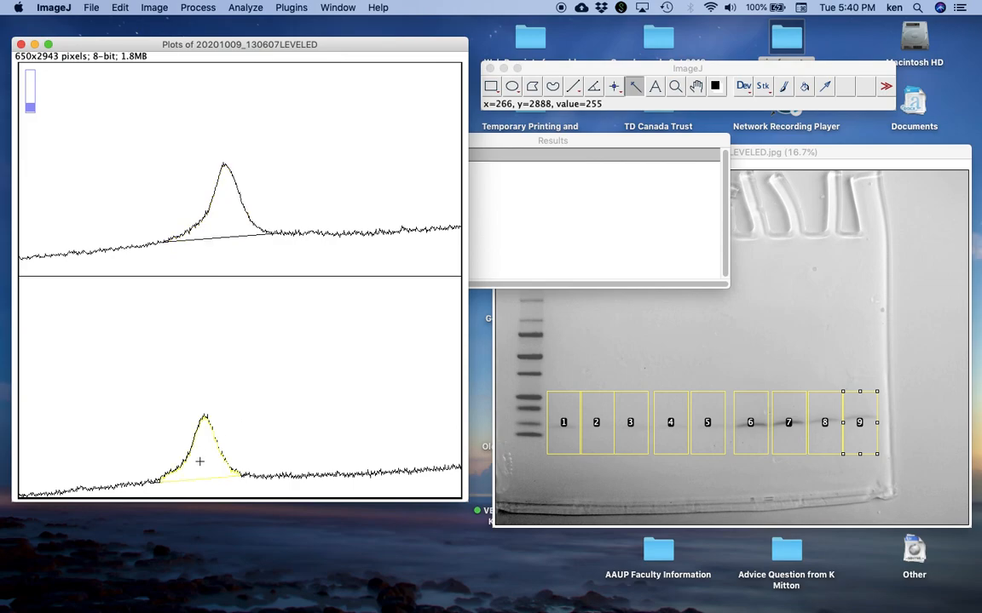
# Bring the Results table to the front and move it clear of the lane plots.
pyautogui.click(582, 218)
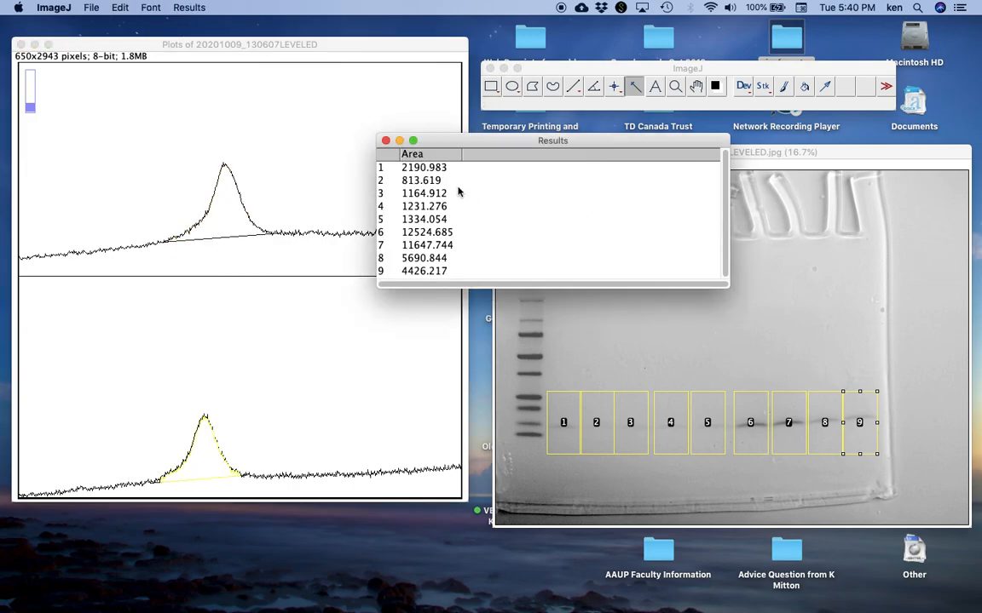
pyautogui.moveTo(492, 146); pyautogui.dragTo(620, 153)
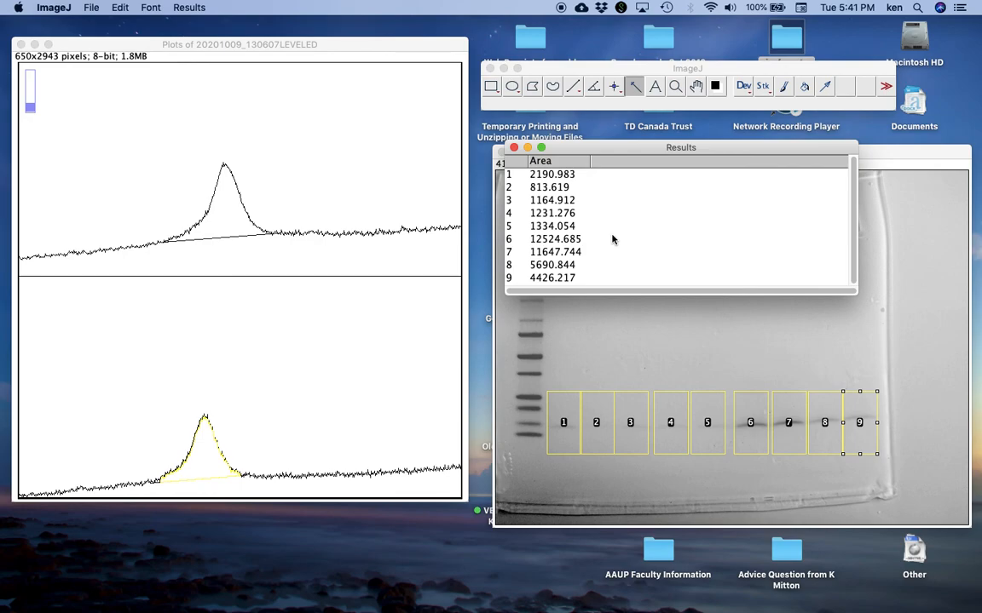
# Compare Wand measurements of the areas above and below the lane 9 profile with the enclosed peaks of lanes 9 and 8.
pyautogui.click(317, 356)
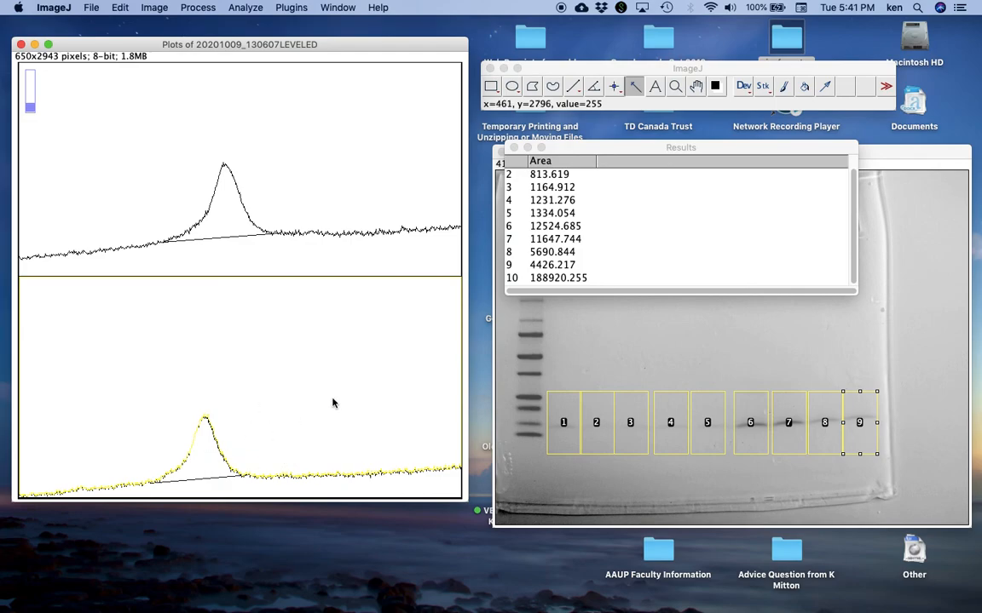
pyautogui.scroll(5, 333, 403)
pyautogui.scroll(-5, 333, 402)
pyautogui.click(218, 471)
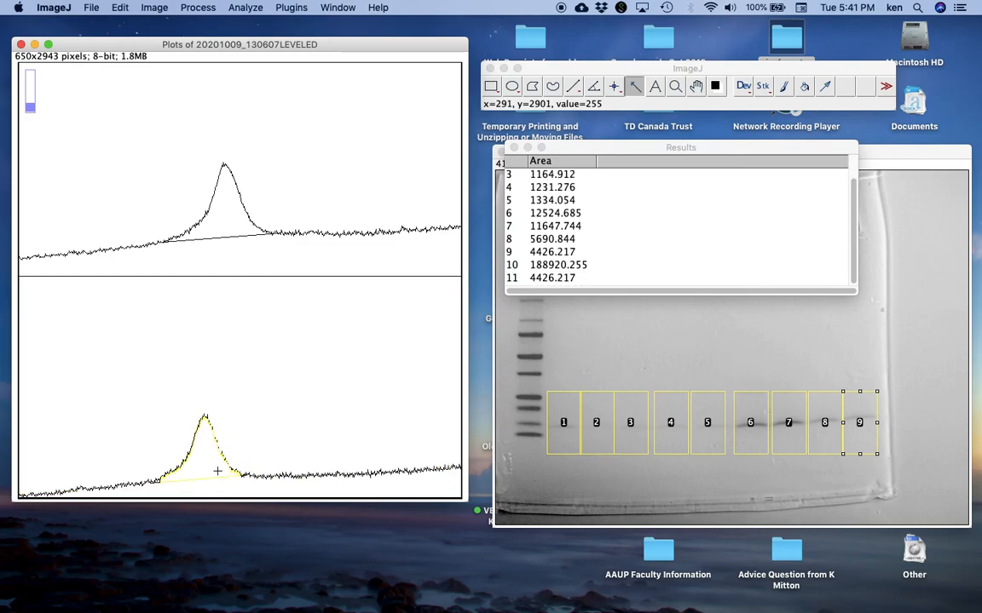
pyautogui.click(287, 488)
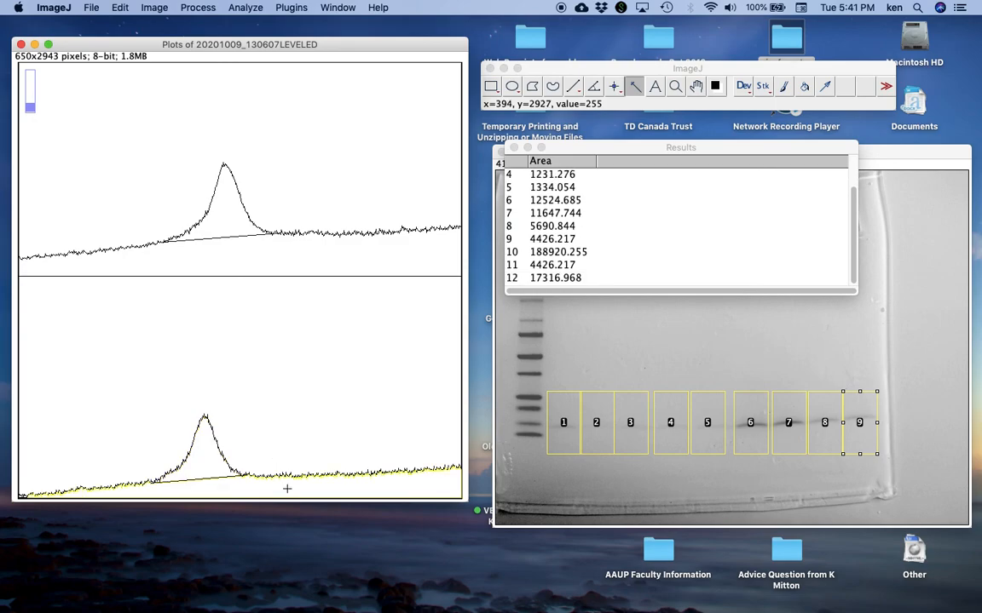
pyautogui.click(273, 427)
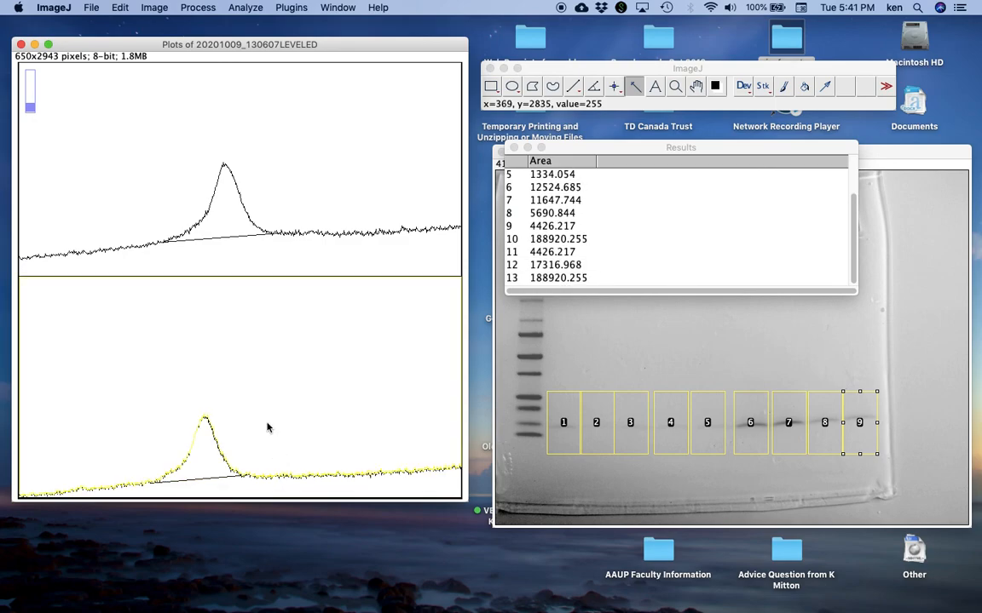
pyautogui.click(197, 464)
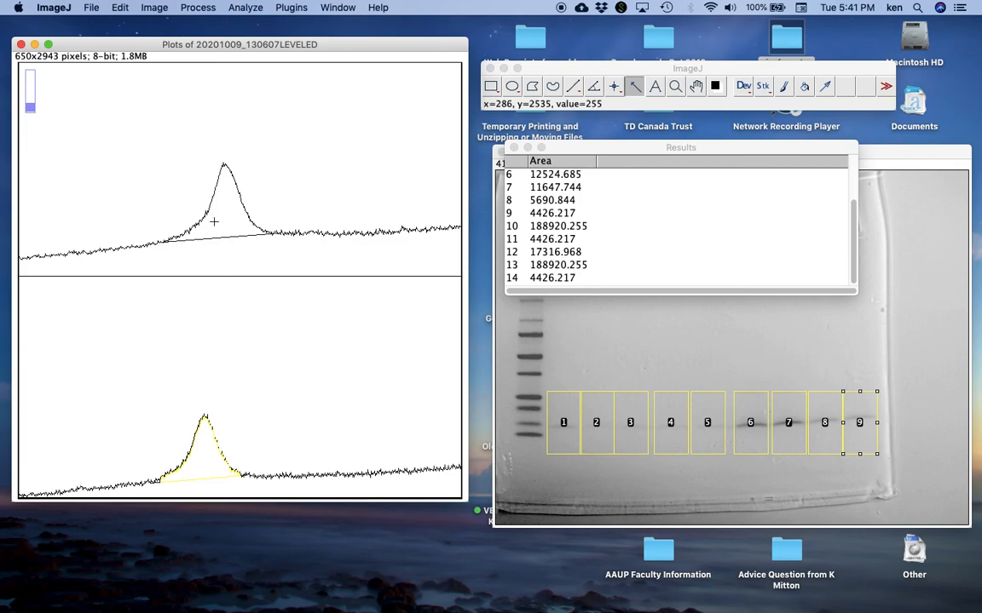
pyautogui.click(220, 220)
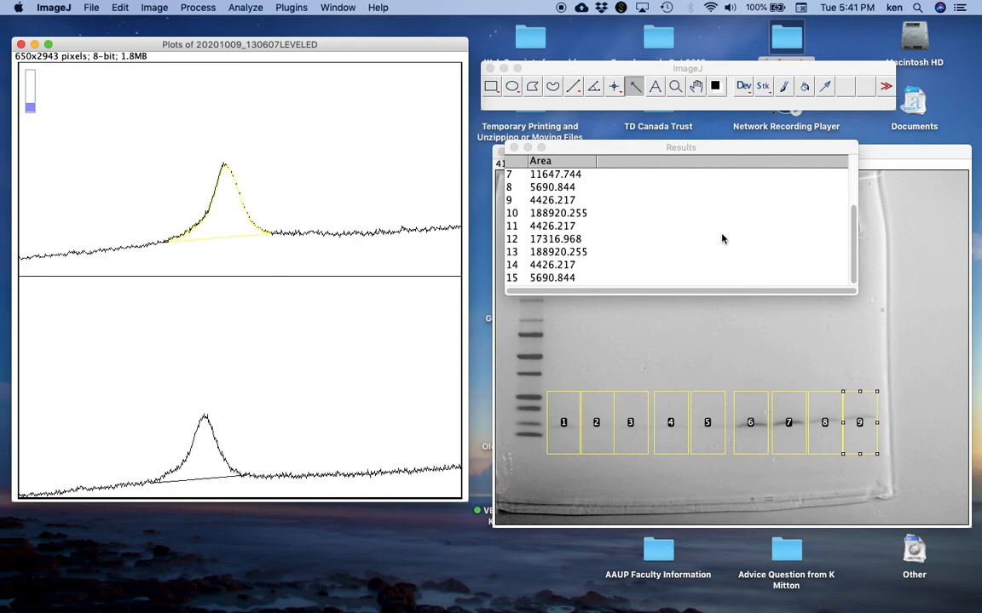
# Reset the gel lane markings and close the Results table without saving its measurements.
pyautogui.click(245, 7)
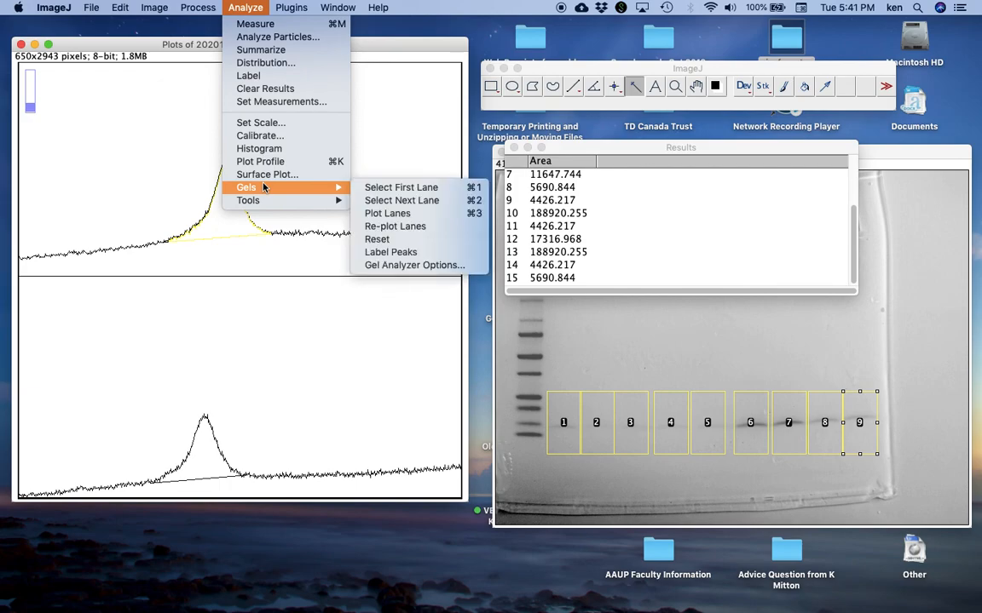
pyautogui.moveTo(338, 191)
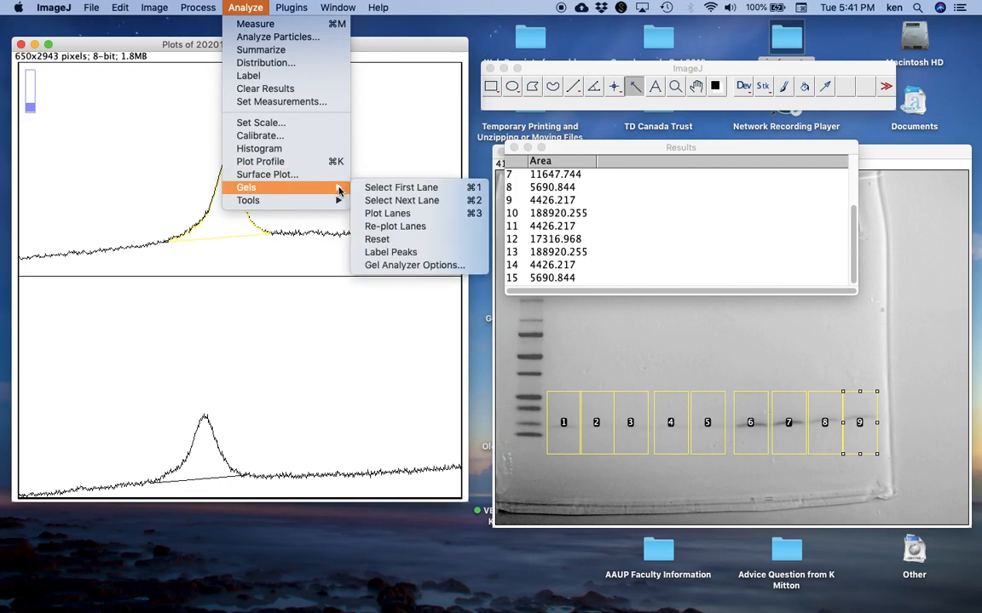
pyautogui.click(376, 240)
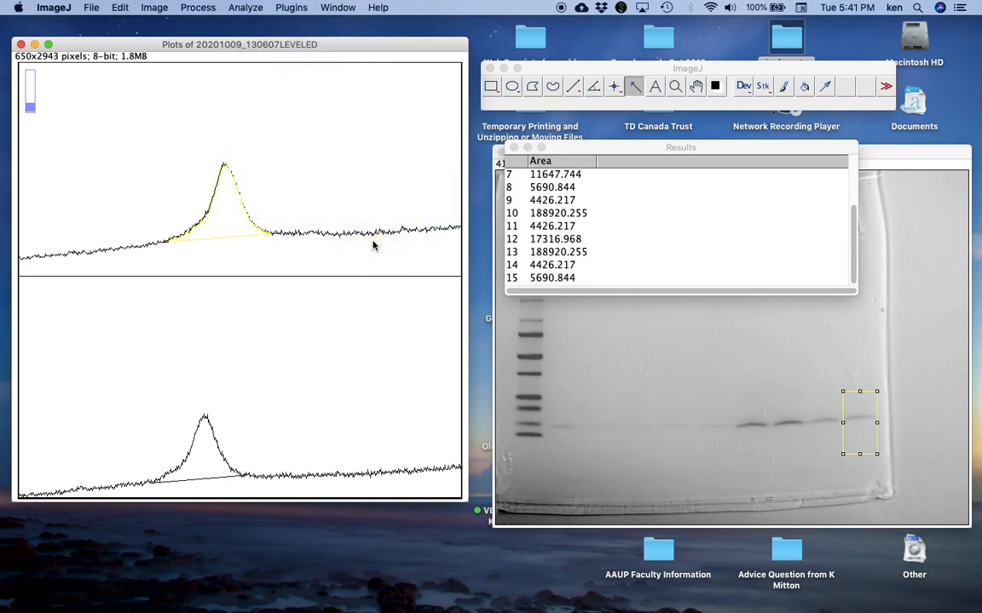
pyautogui.click(514, 148)
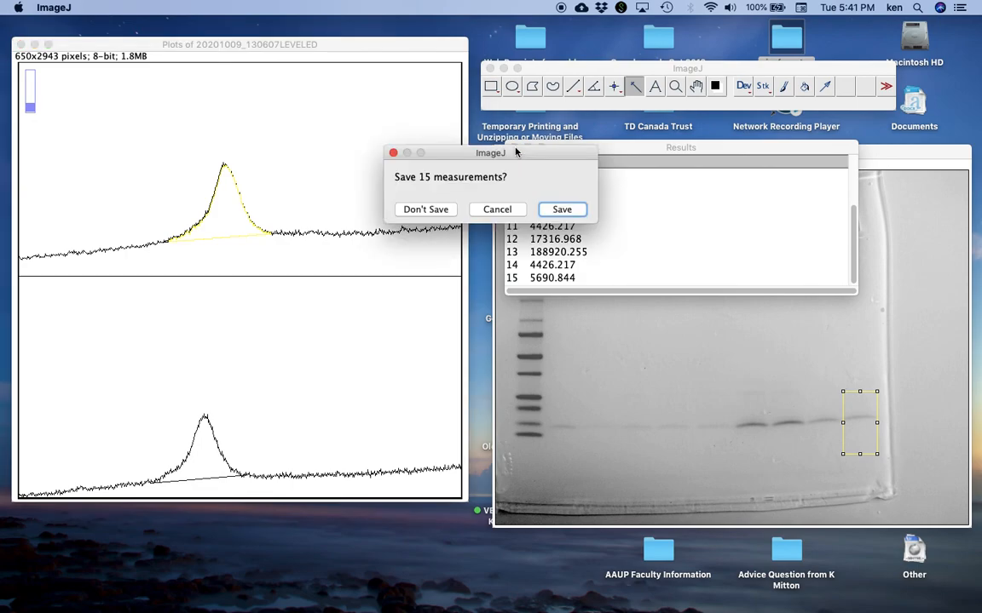
pyautogui.click(424, 210)
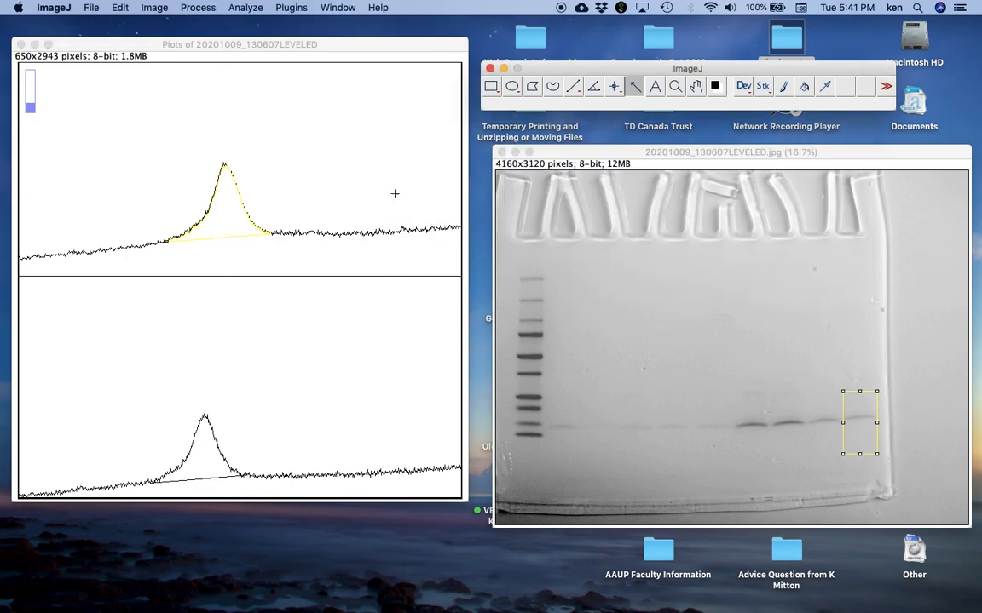
# Close the lane plots without saving and clear the remaining lane rectangle from the gel image.
pyautogui.click(22, 43)
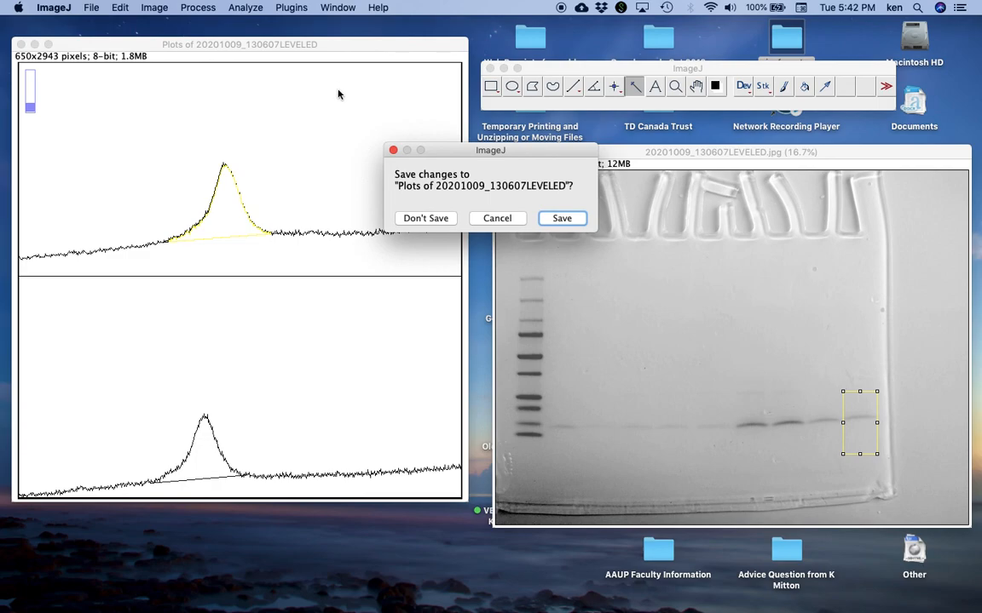
pyautogui.click(426, 219)
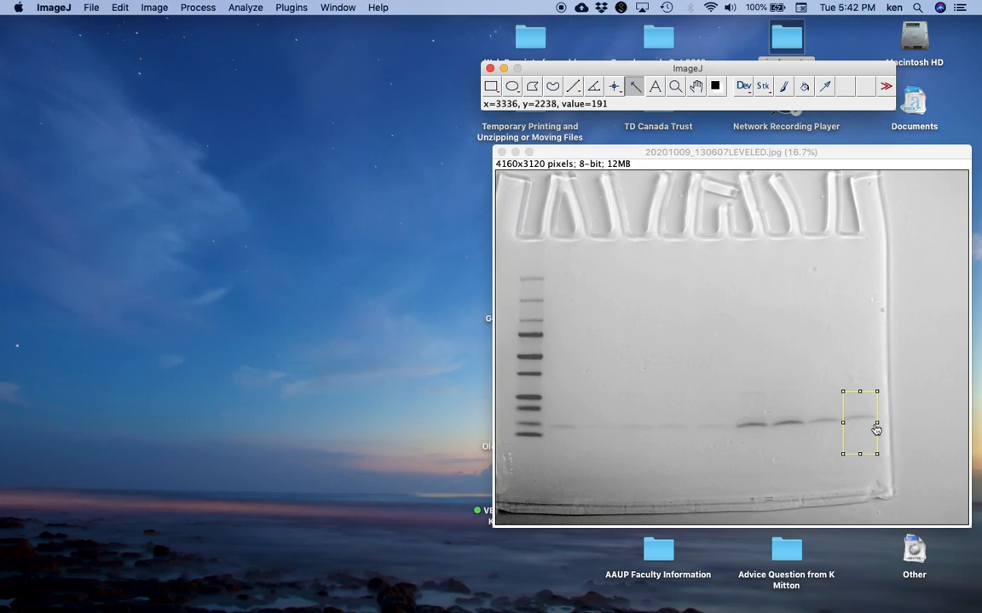
pyautogui.click(933, 356)
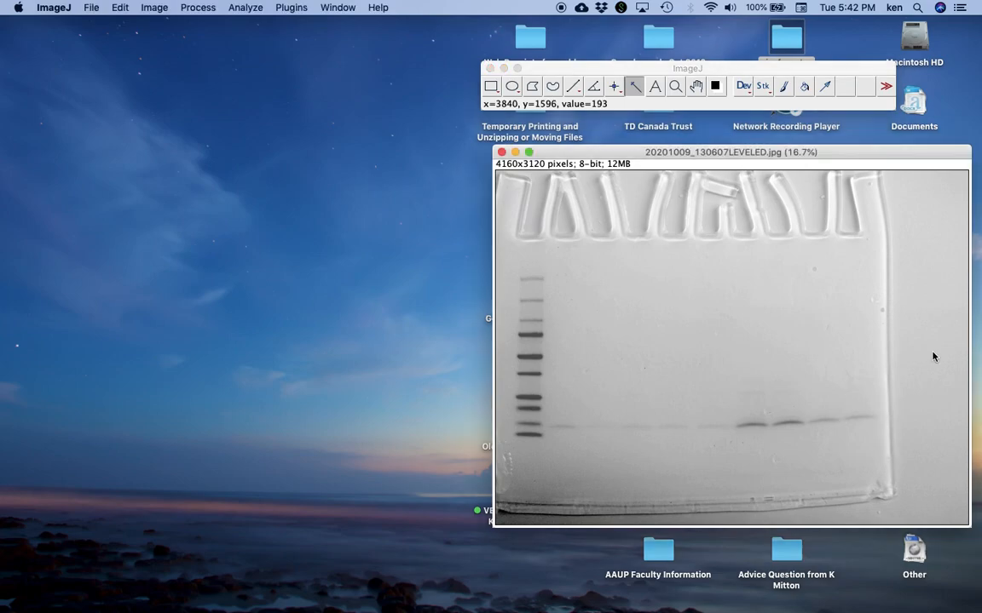